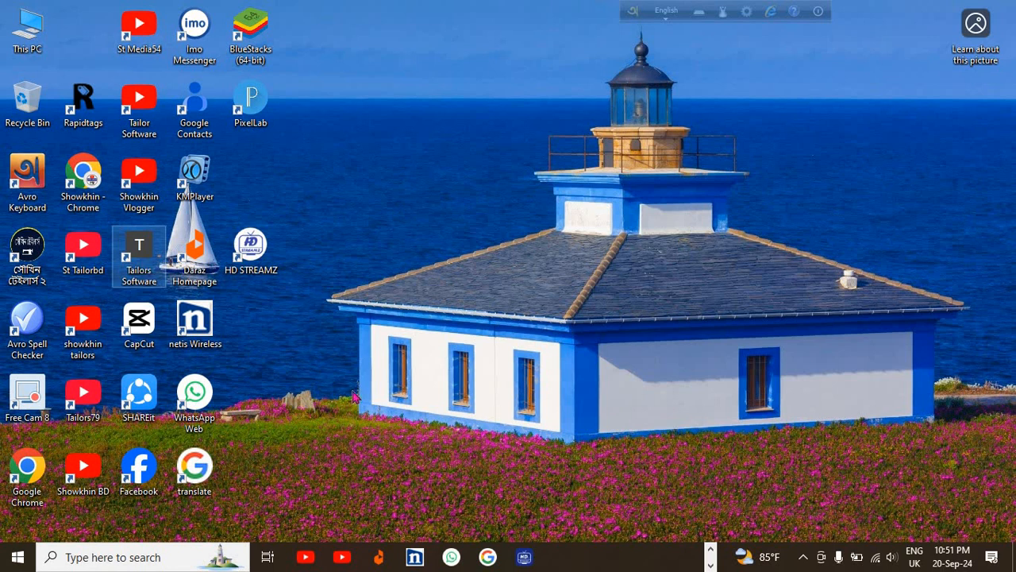
Launch Tailors Software maximized, switch its language to বাংলা, and start a নতুন অর্ডার.
double_click(140, 269)
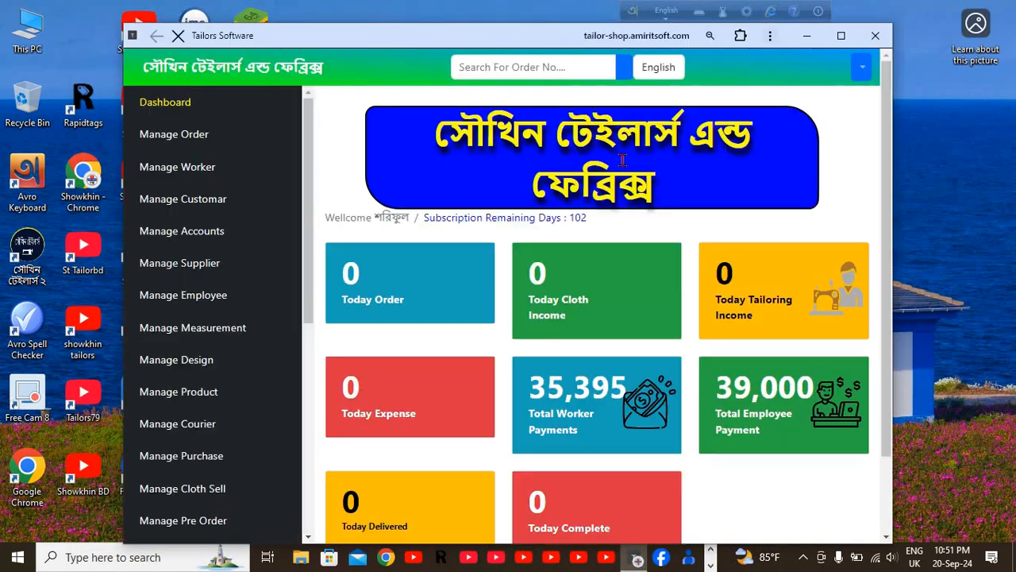
left_click(844, 35)
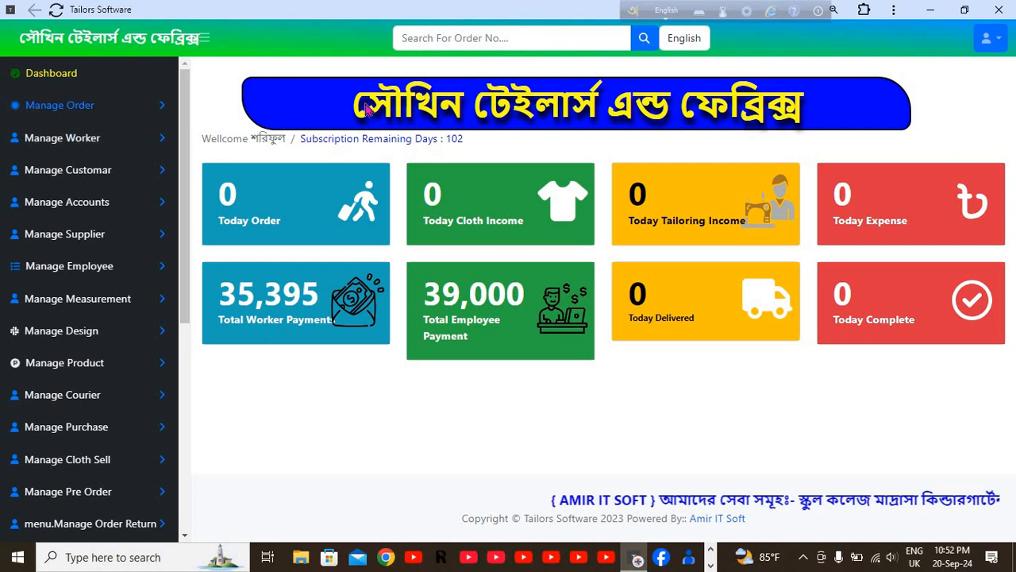
left_click(693, 41)
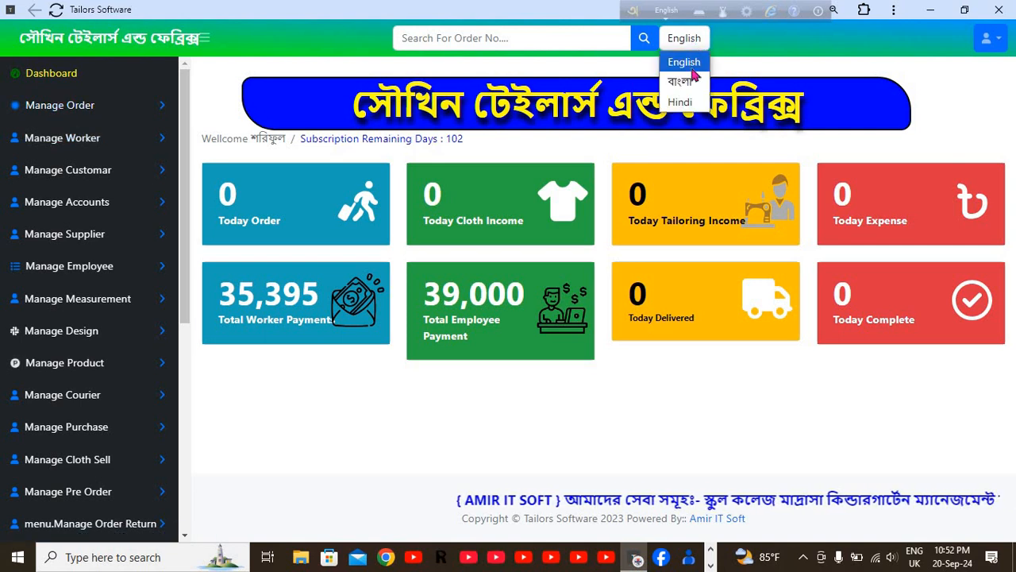
left_click(691, 83)
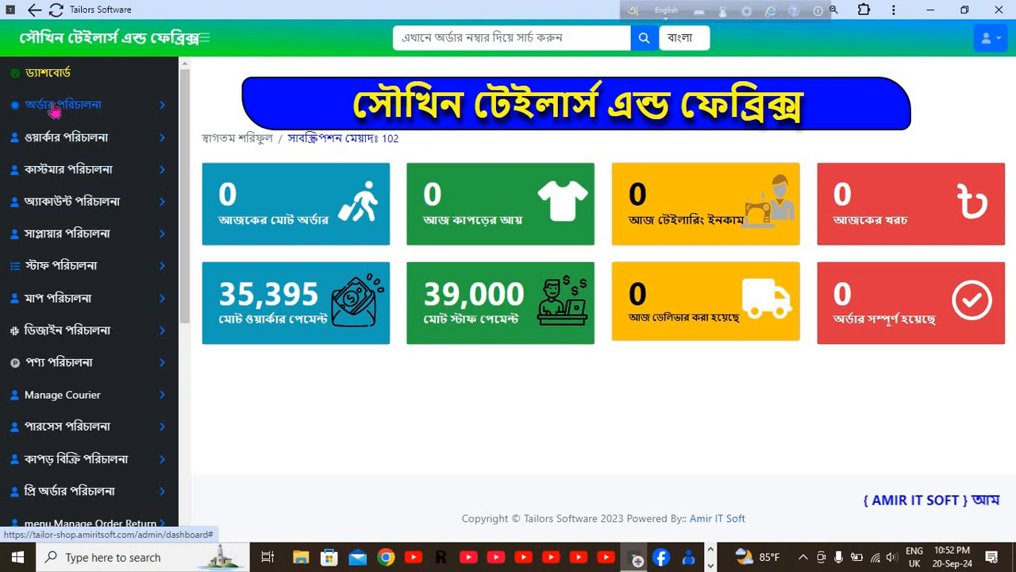
left_click(98, 108)
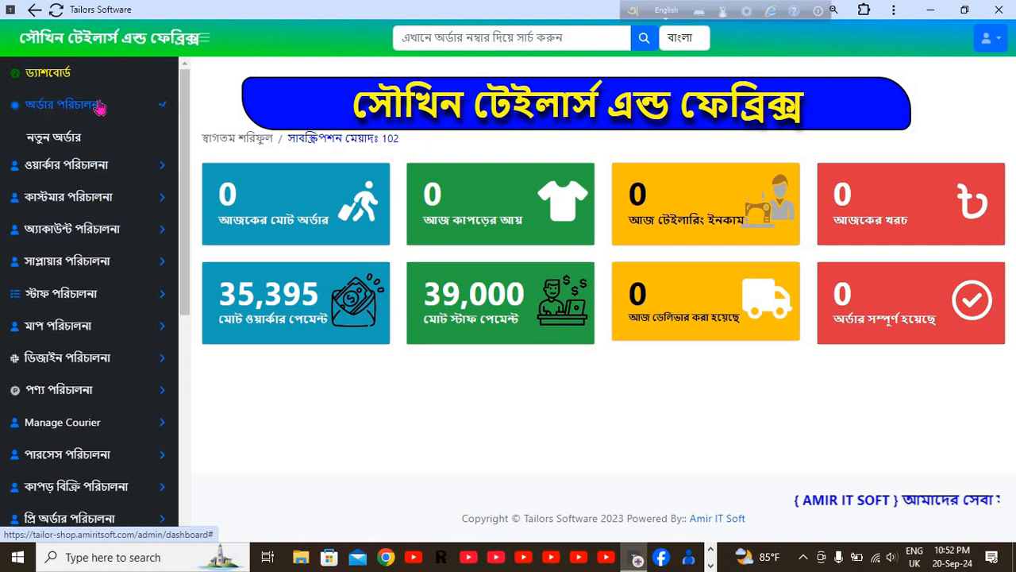
left_click(60, 143)
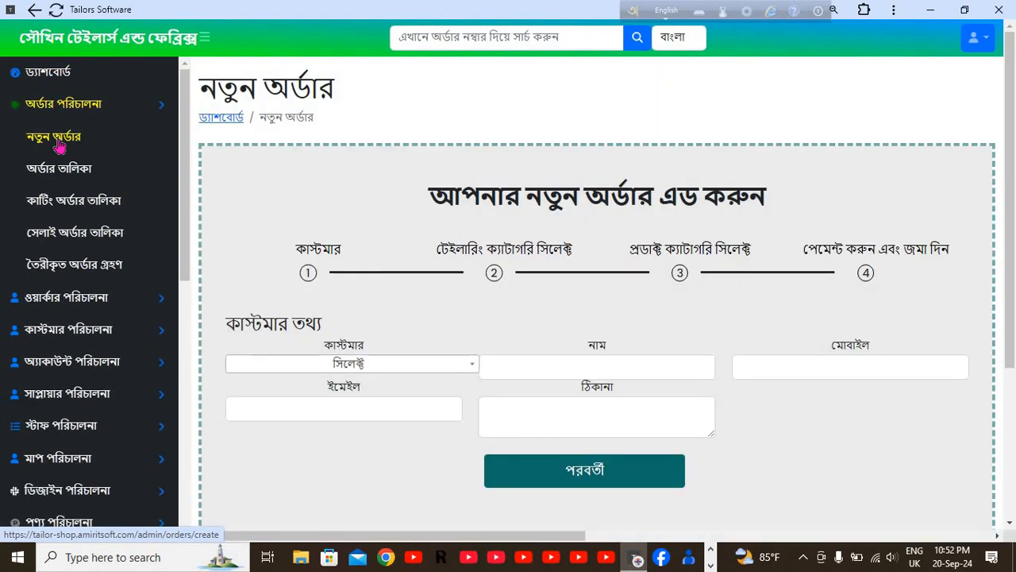
Enter the customer's name and mobile number on the new order form.
left_click(535, 368)
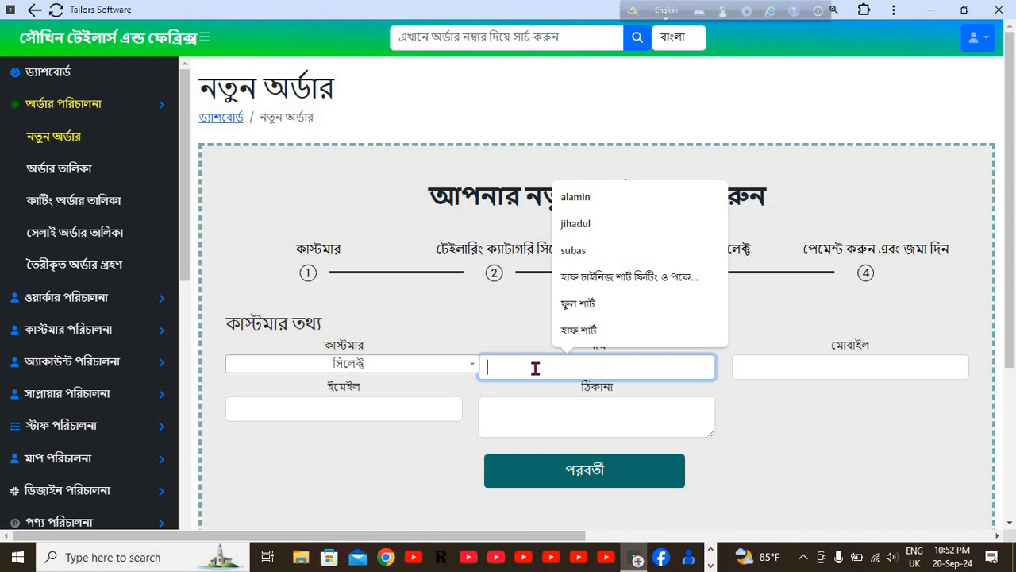
type("shakil")
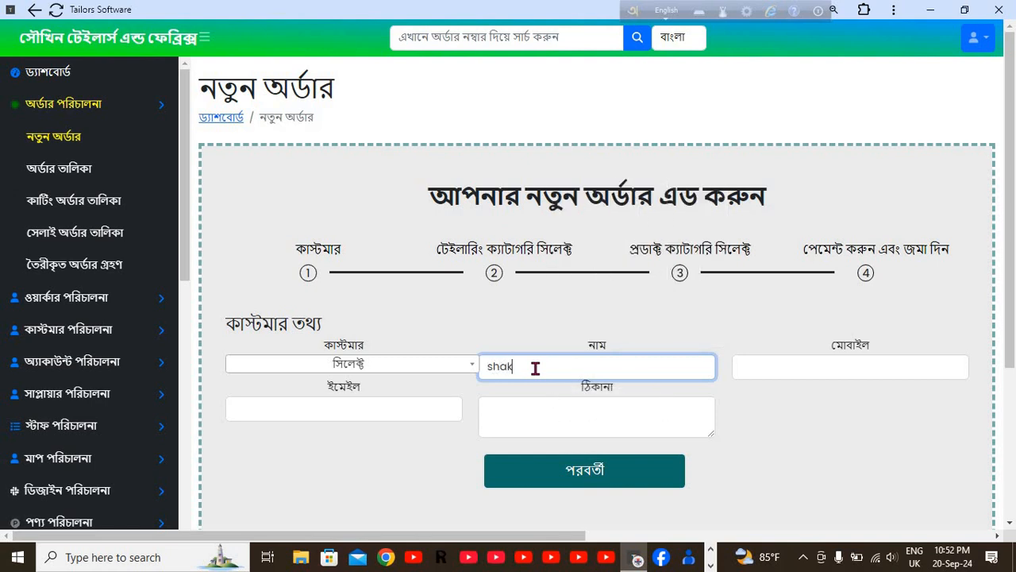
left_click(741, 369)
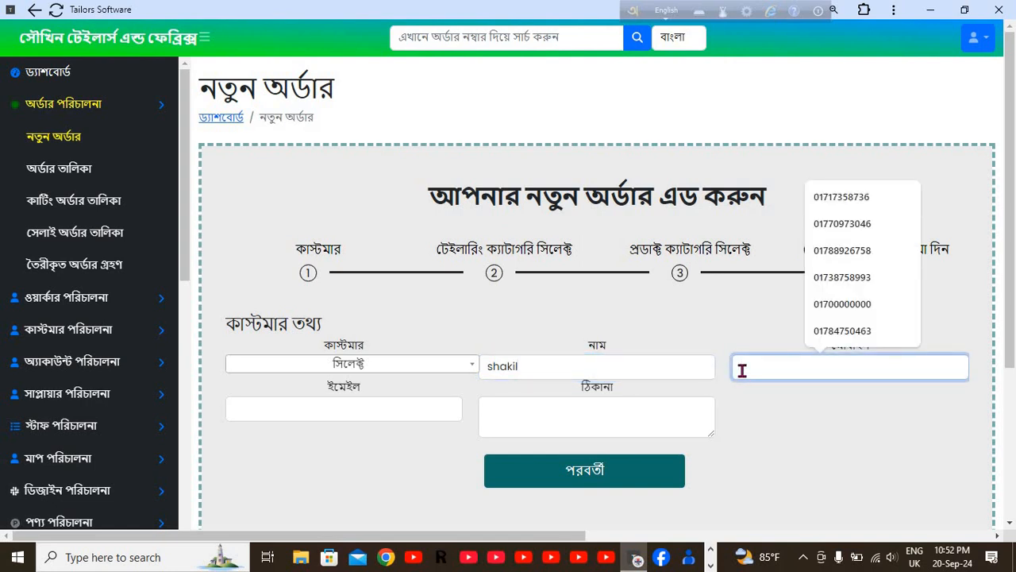
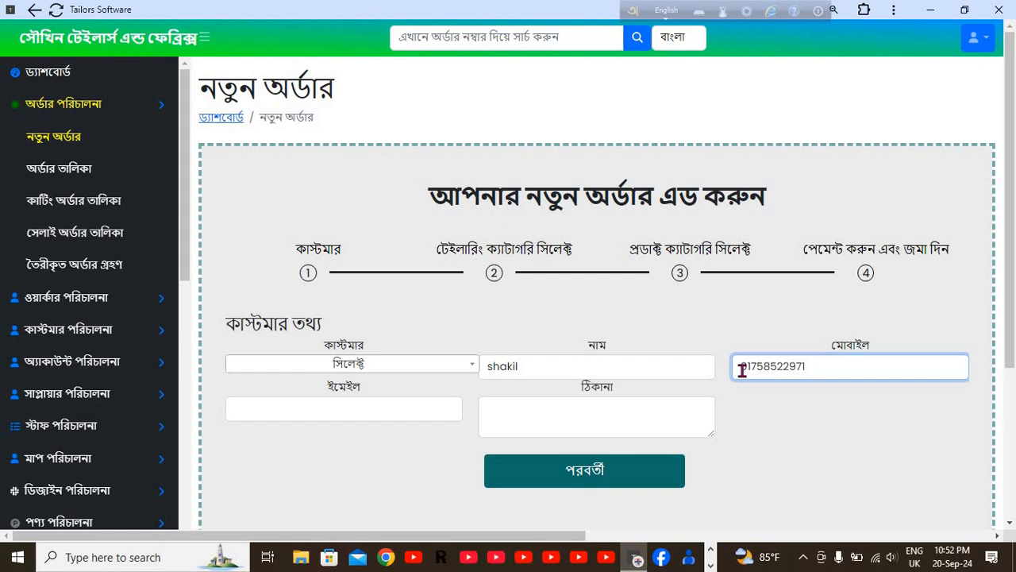
Fill in the customer's address and go on to the tailoring category step.
left_click(396, 407)
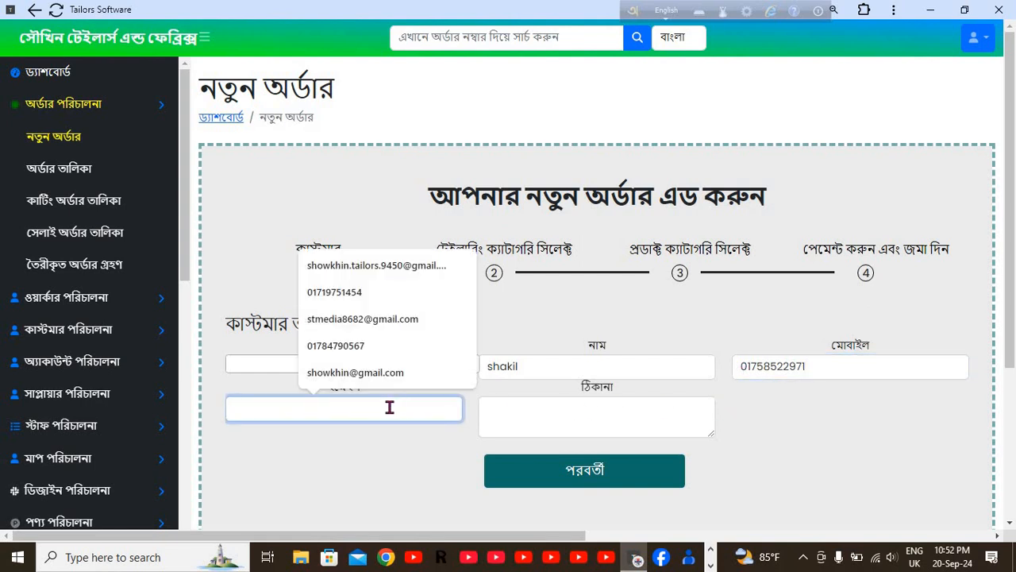
left_click(569, 418)
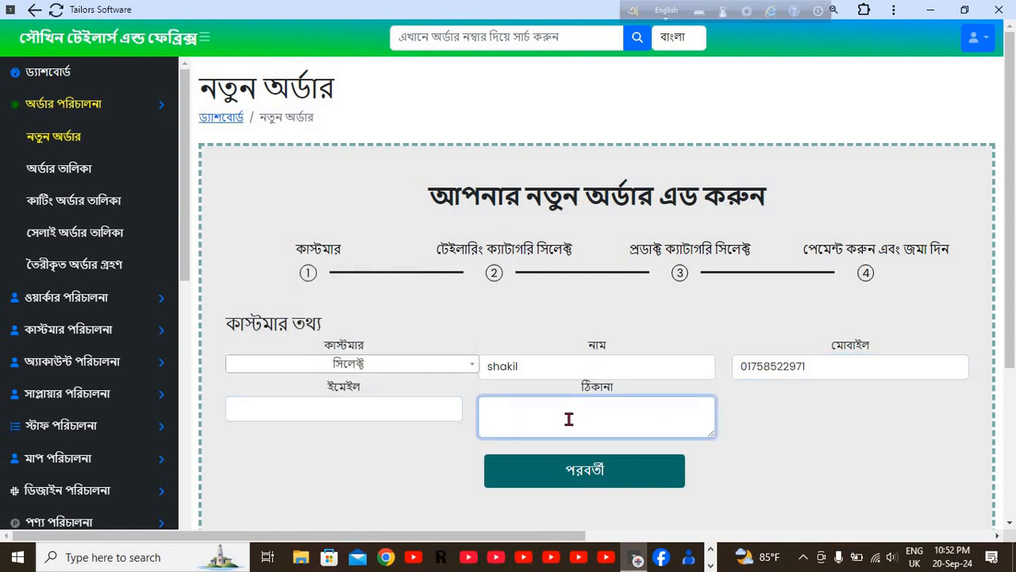
type("kp")
left_click(597, 468)
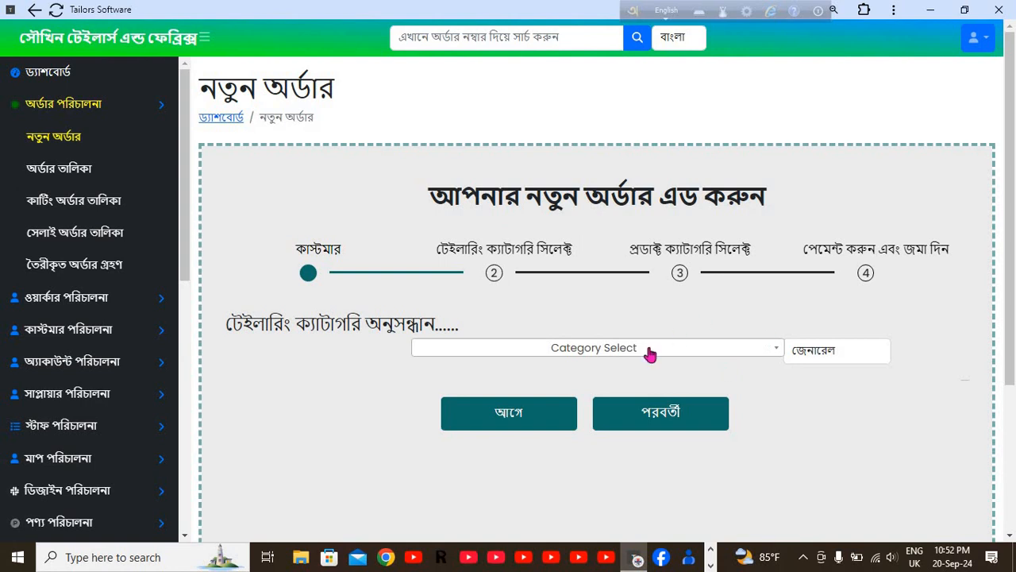
Pick ব্লাউজ from the category list, showing quantity 1 at 350.00.
left_click(711, 353)
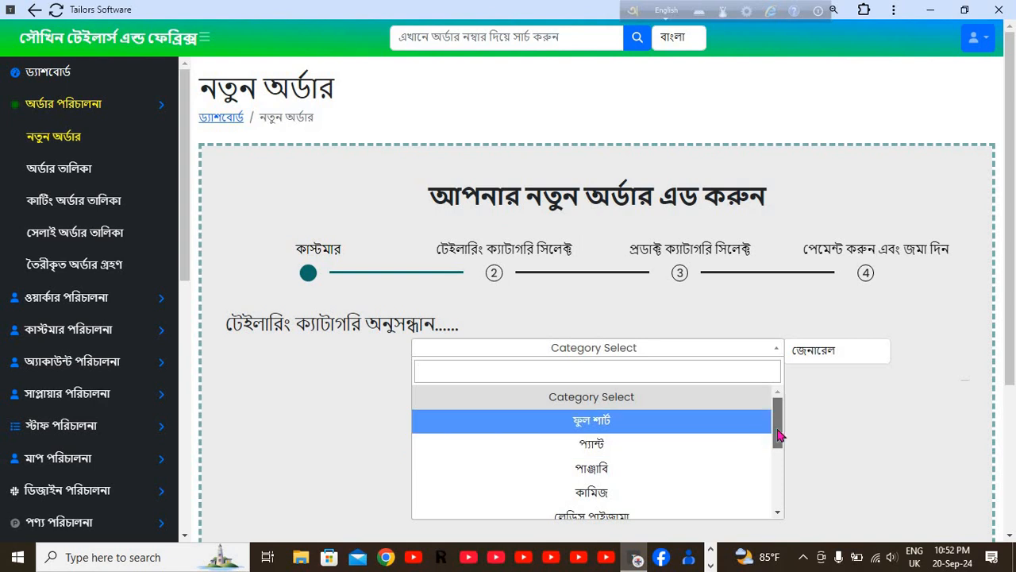
left_click_drag(778, 421, 778, 492)
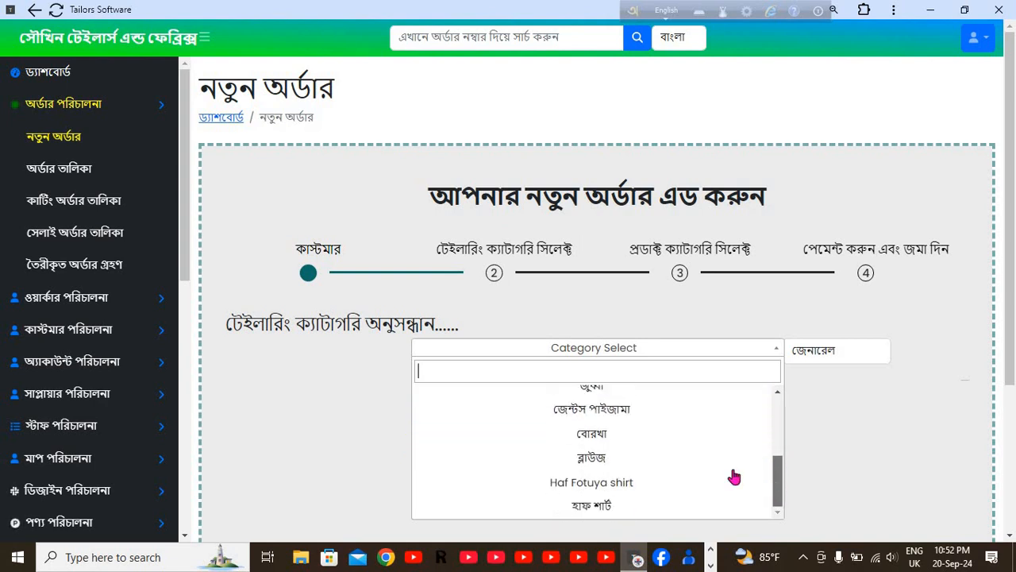
left_click(597, 461)
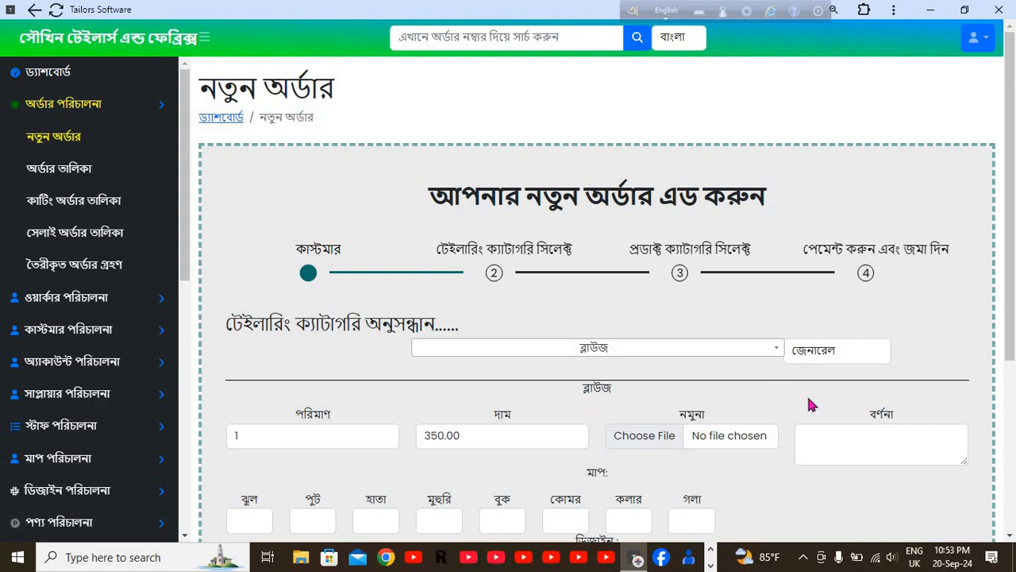
scroll(808, 404, "down", 5)
scroll(808, 403, "up", 5)
scroll(586, 432, "down", 3)
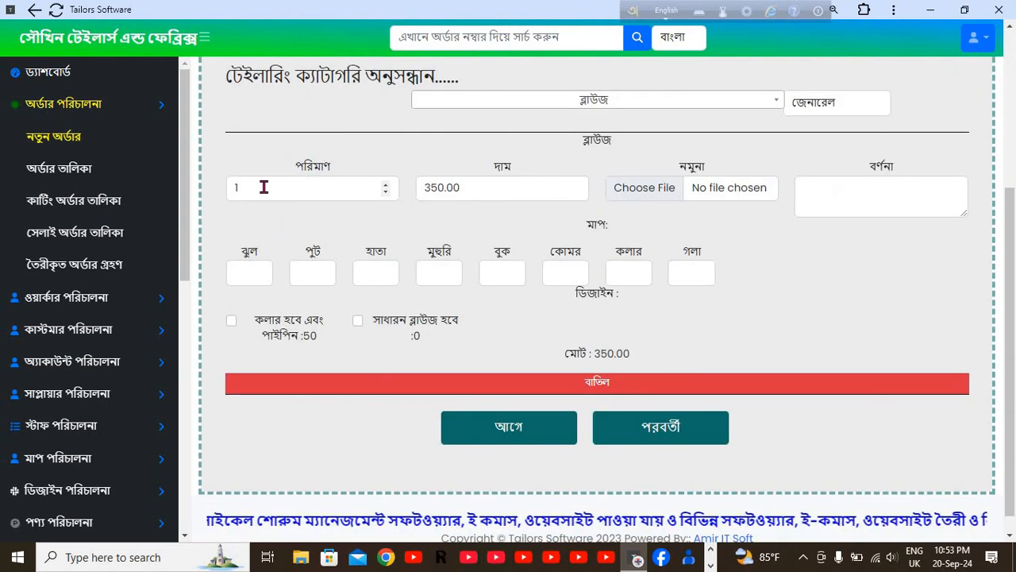
Set the blouse quantity to 2 and the price to 275, totalling 550.00.
left_click(385, 186)
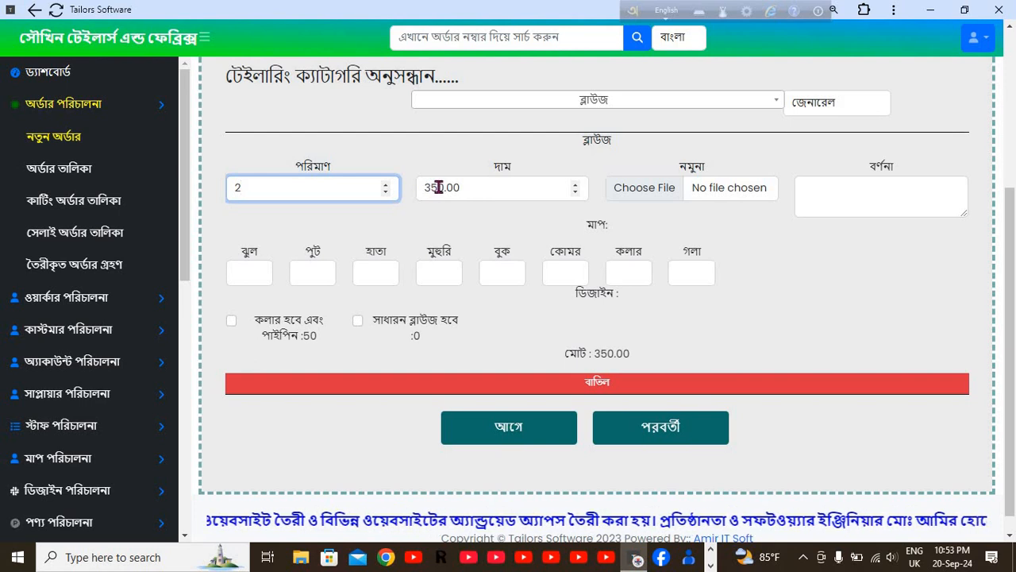
left_click(469, 188)
key("BackSpace")
key("BackSpace")
key("BackSpace")
key("BackSpace")
key("BackSpace")
key("BackSpace")
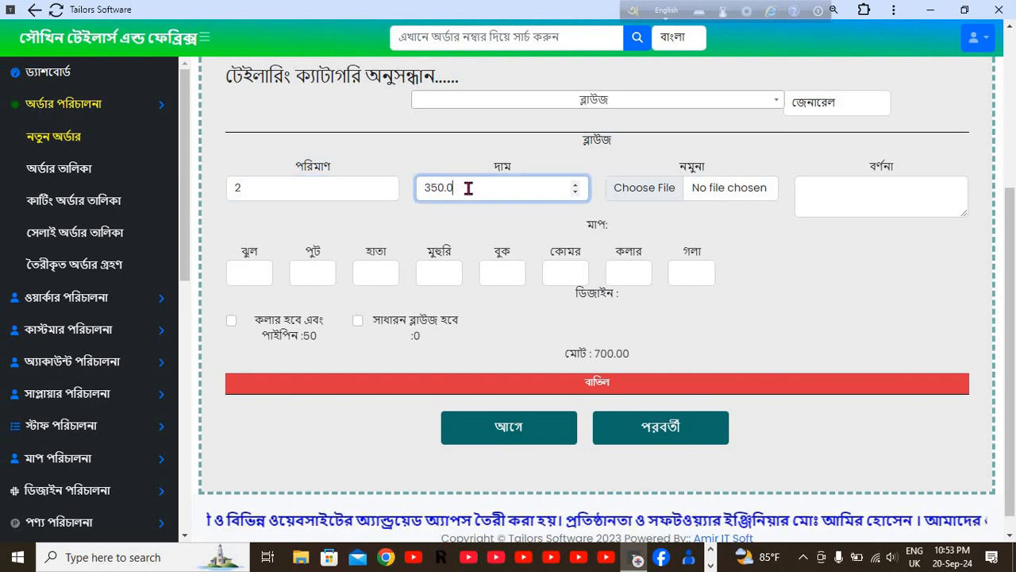
type("2")
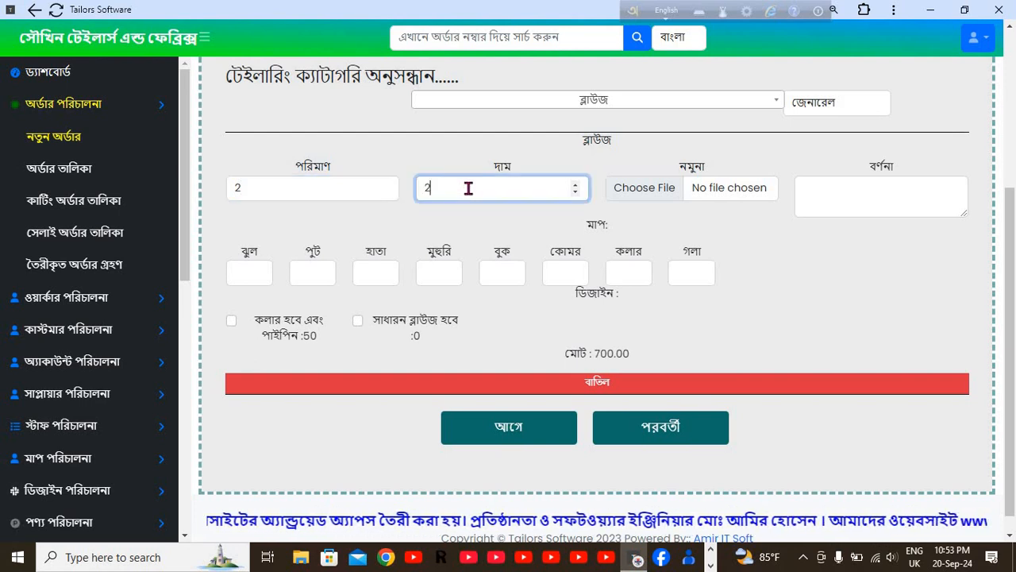
type("75")
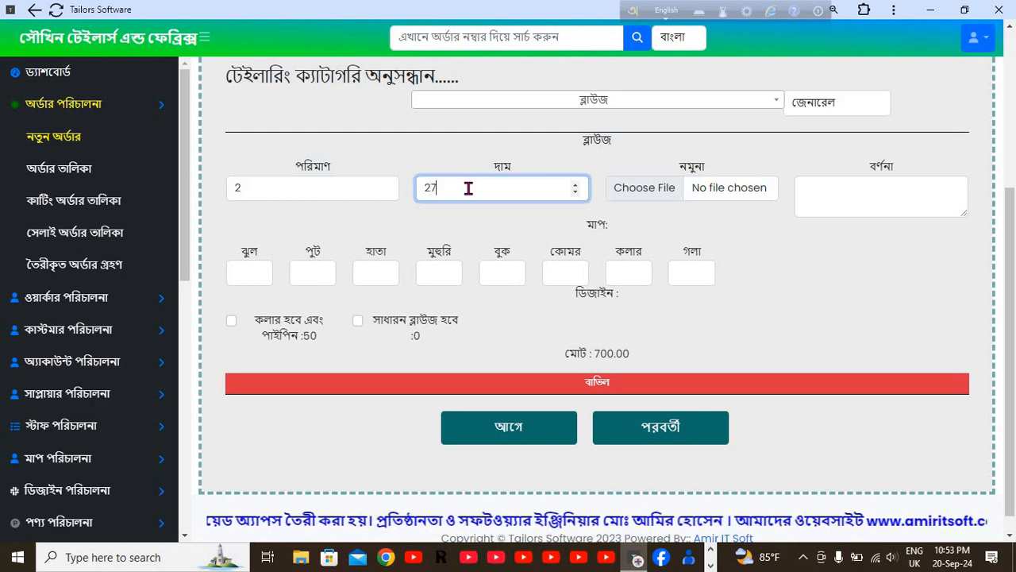
Enter measurements ঝুল 16.5, পুট 12.5, হাতা 8 and মুহুরি 11.
left_click(256, 270)
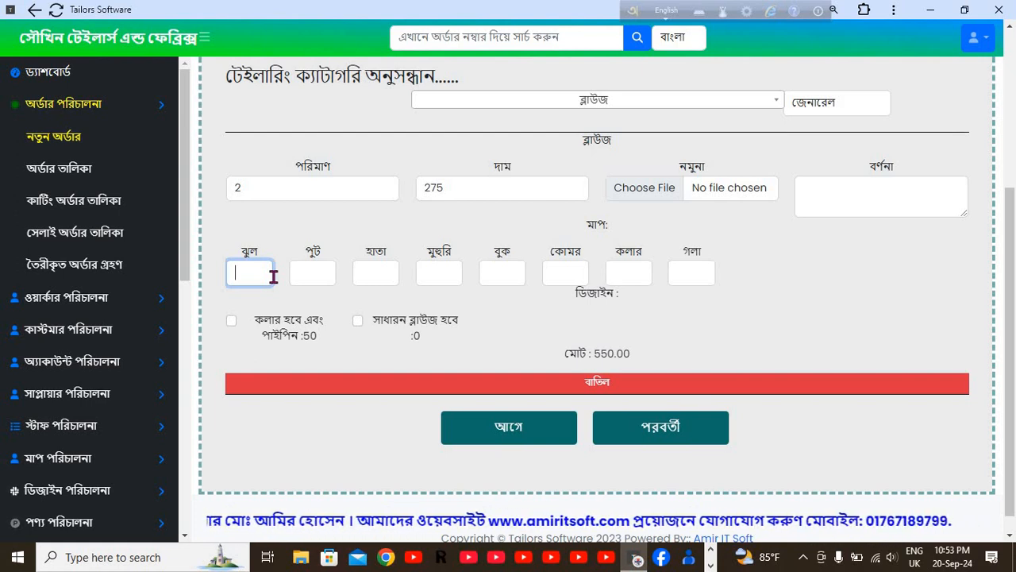
type("1")
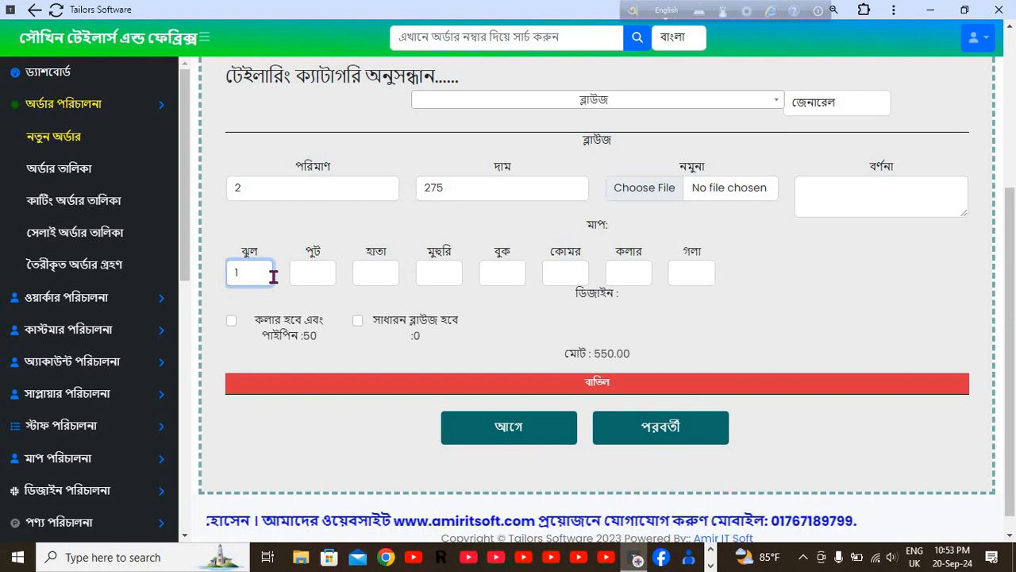
type("6")
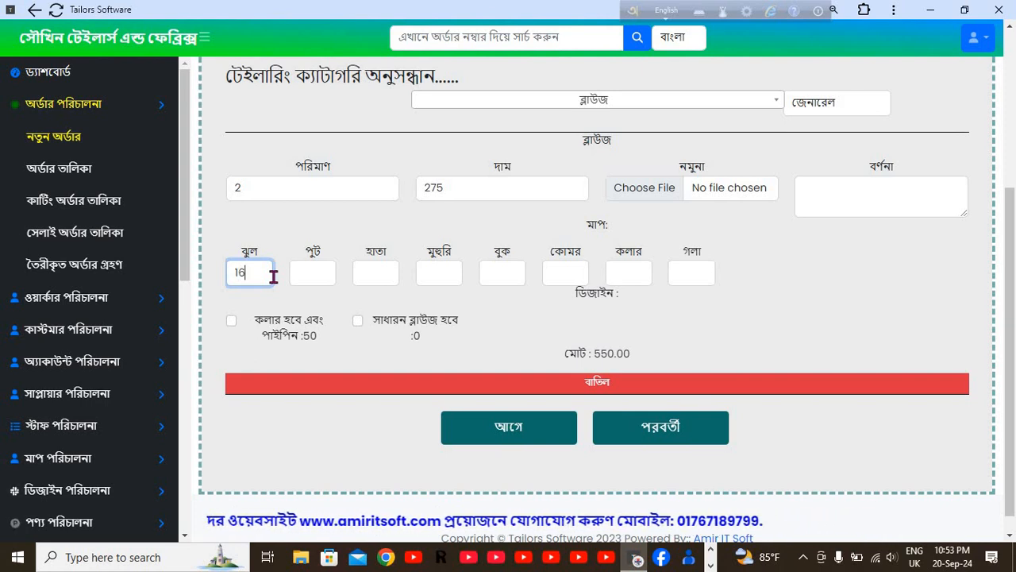
type(".5")
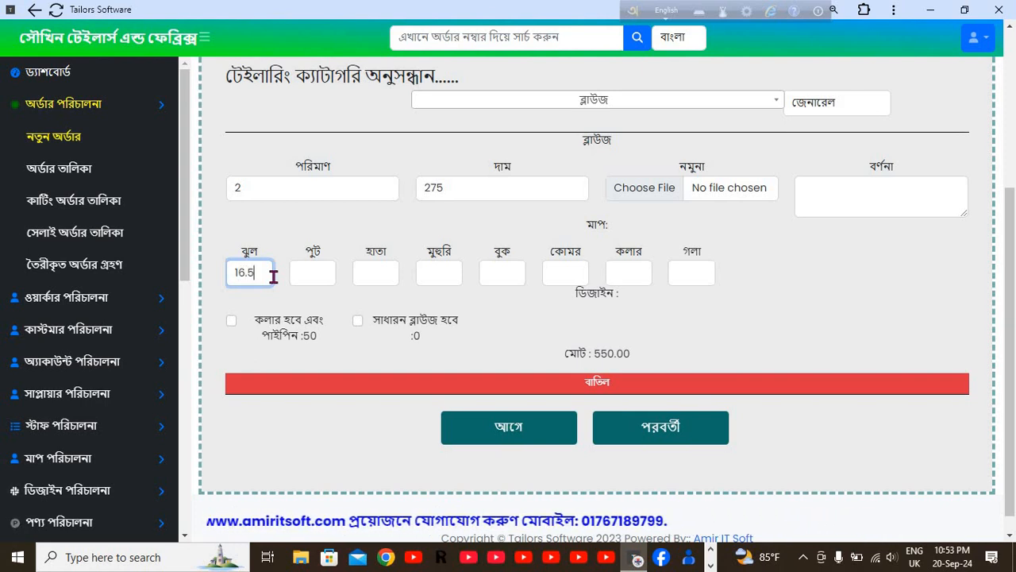
key("Tab")
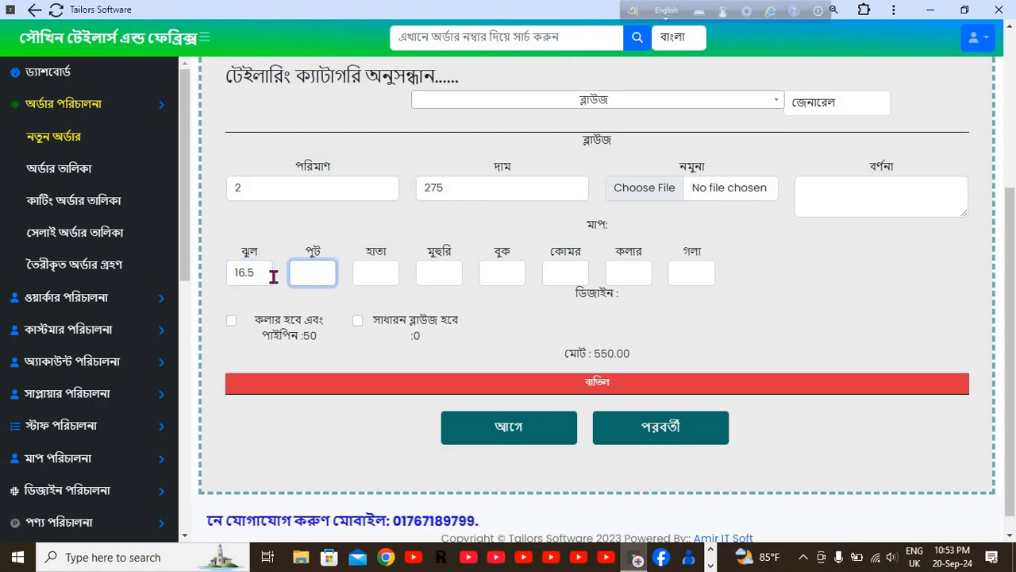
type("12")
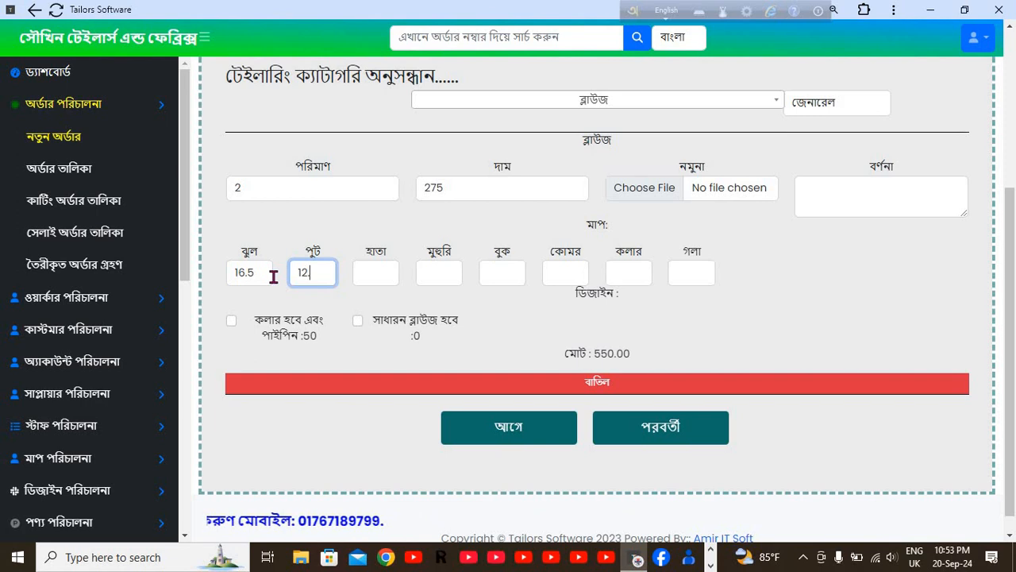
type(".5")
key("Tab")
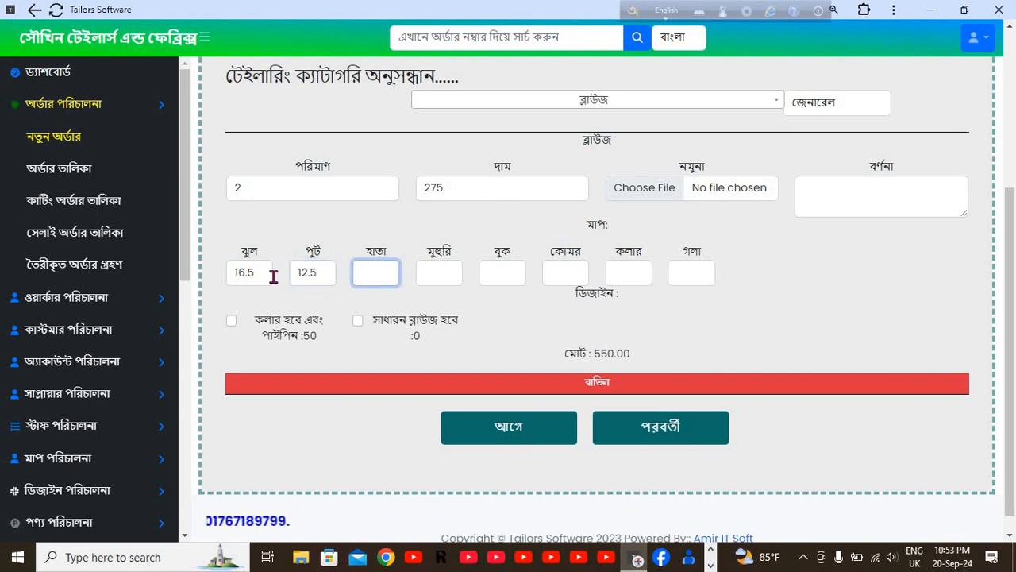
type("8")
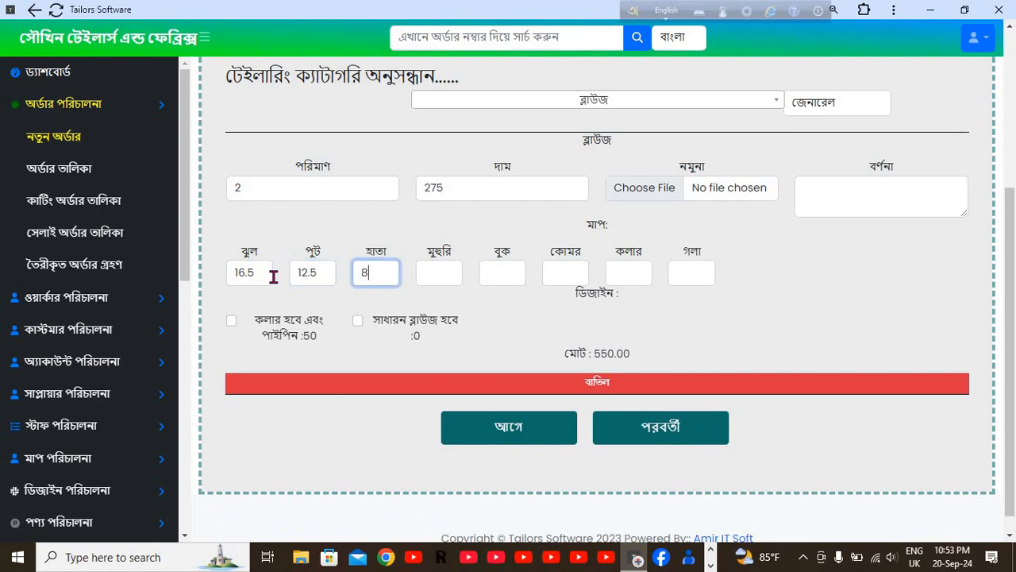
key("Tab")
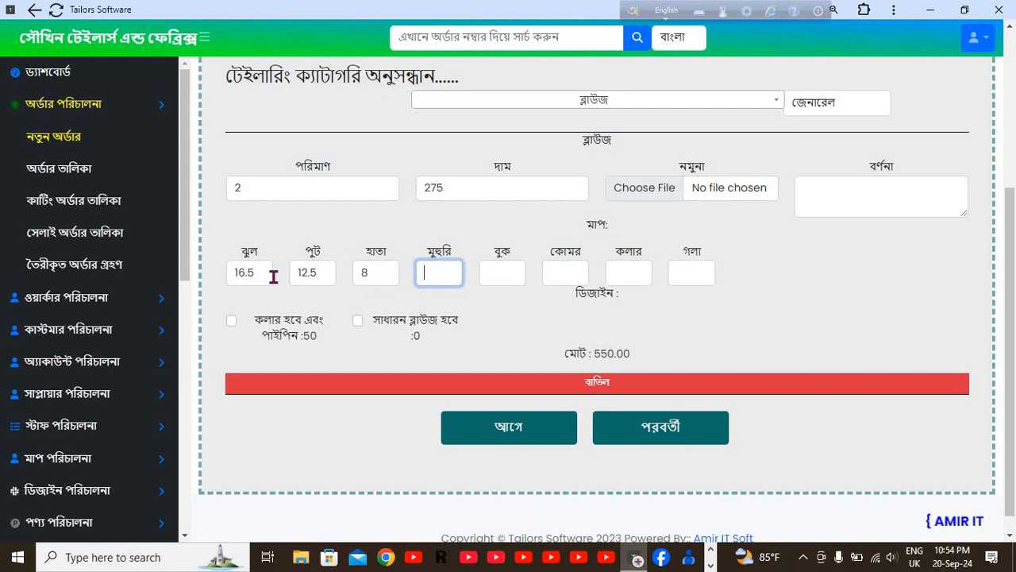
type("11")
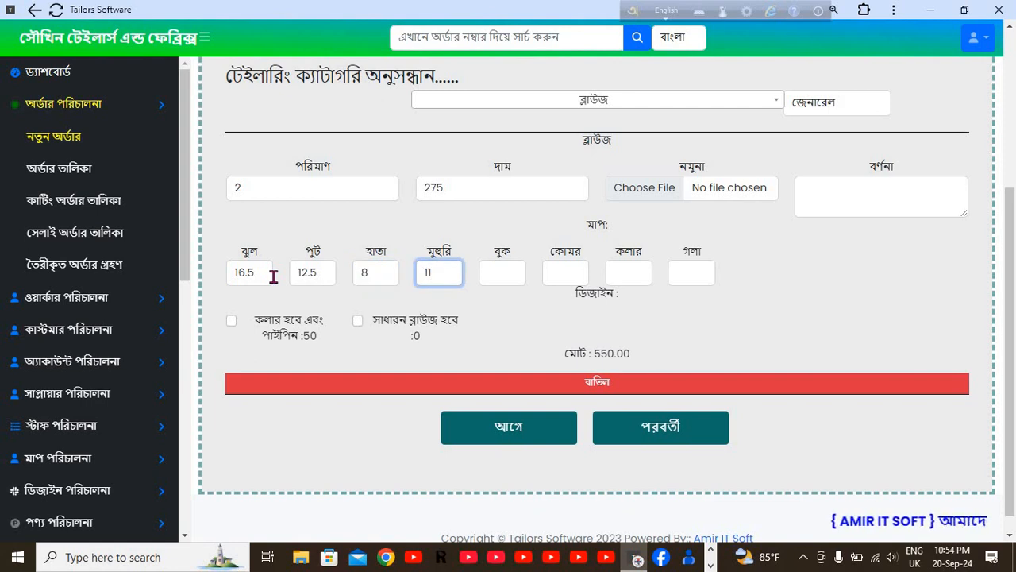
Enter বুক 38 and কোমর 29, leaving কলার blank.
key("Tab")
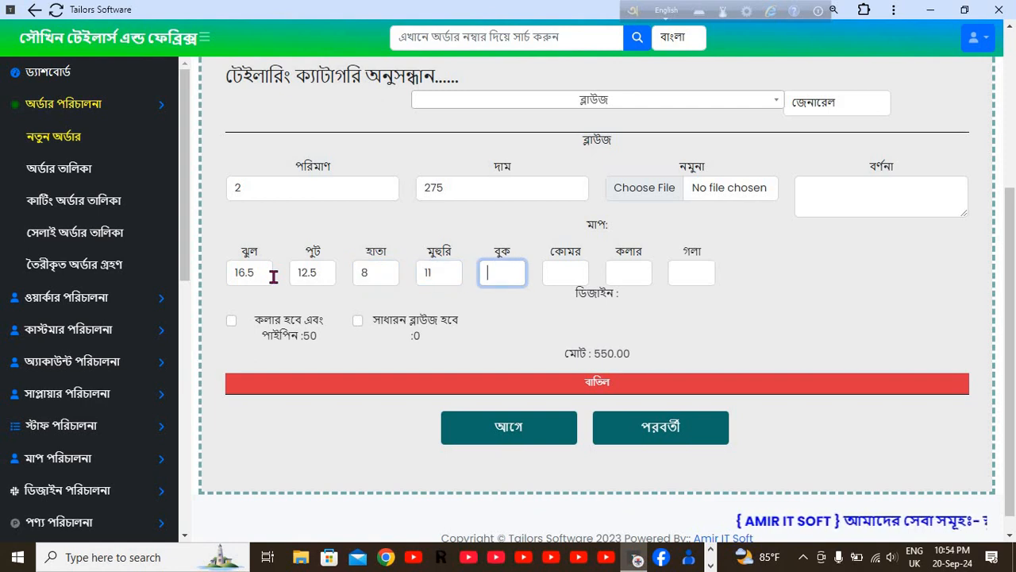
type("3")
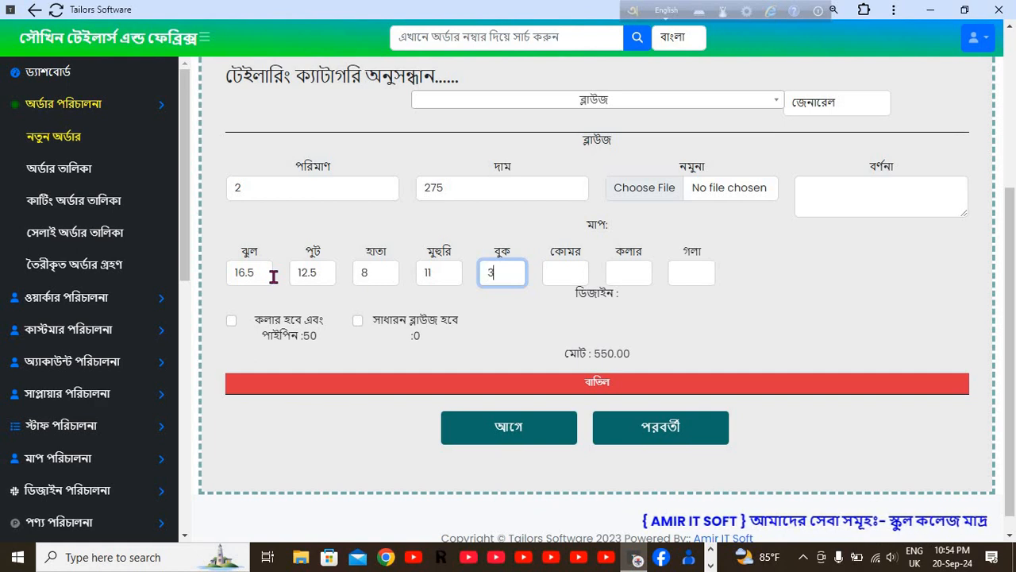
type("8")
key("Tab")
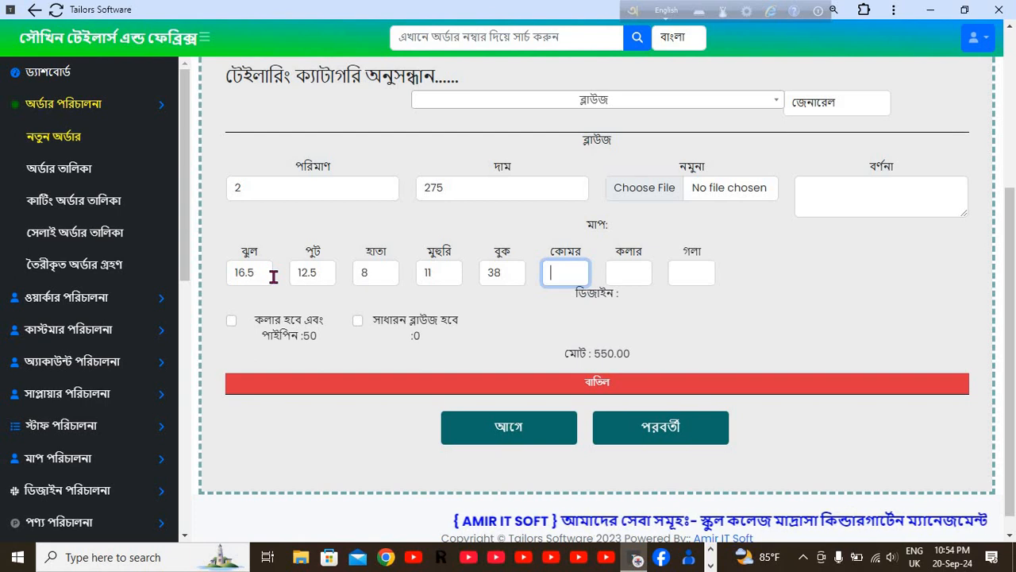
type("29")
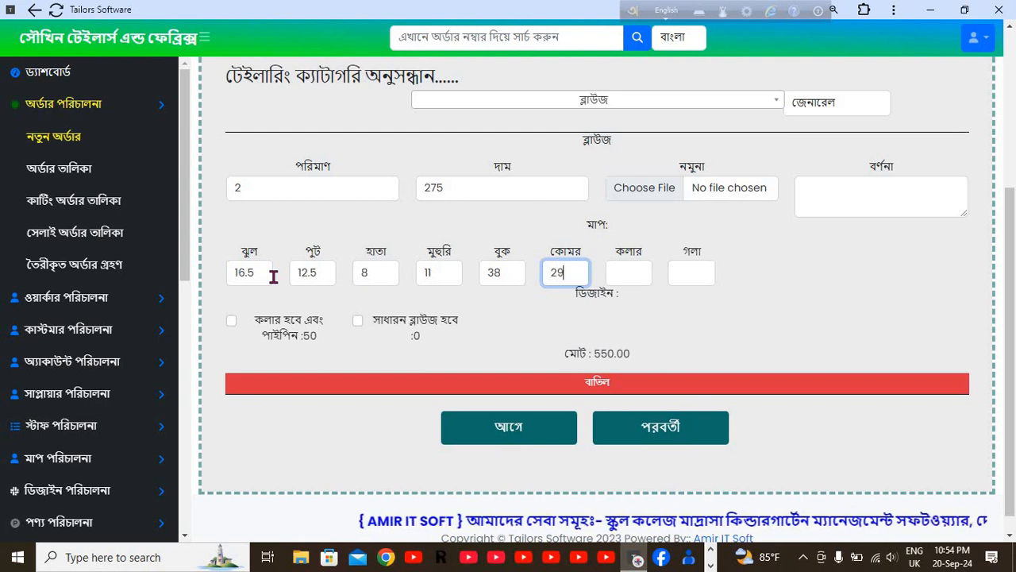
key("Tab")
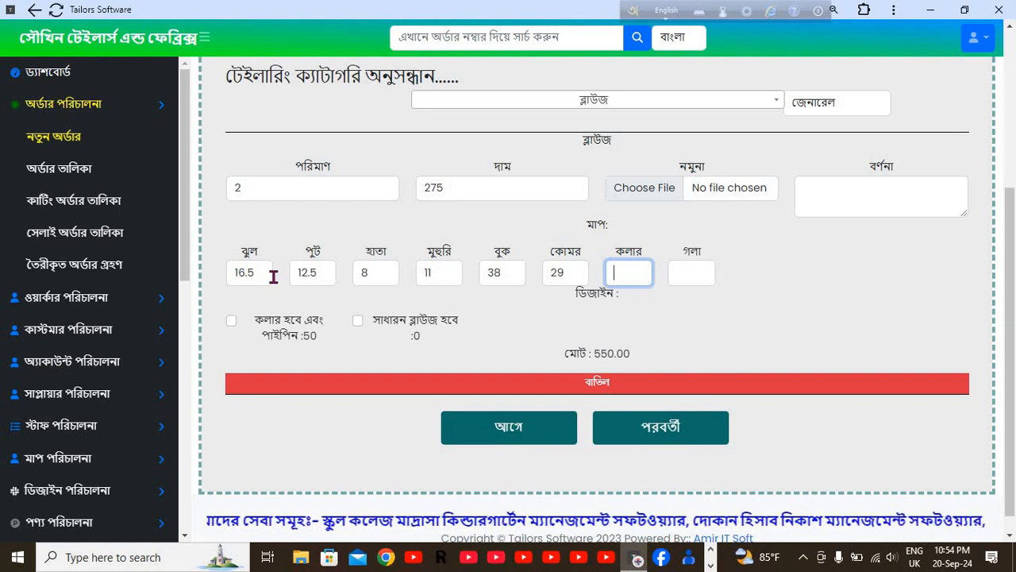
key("Tab")
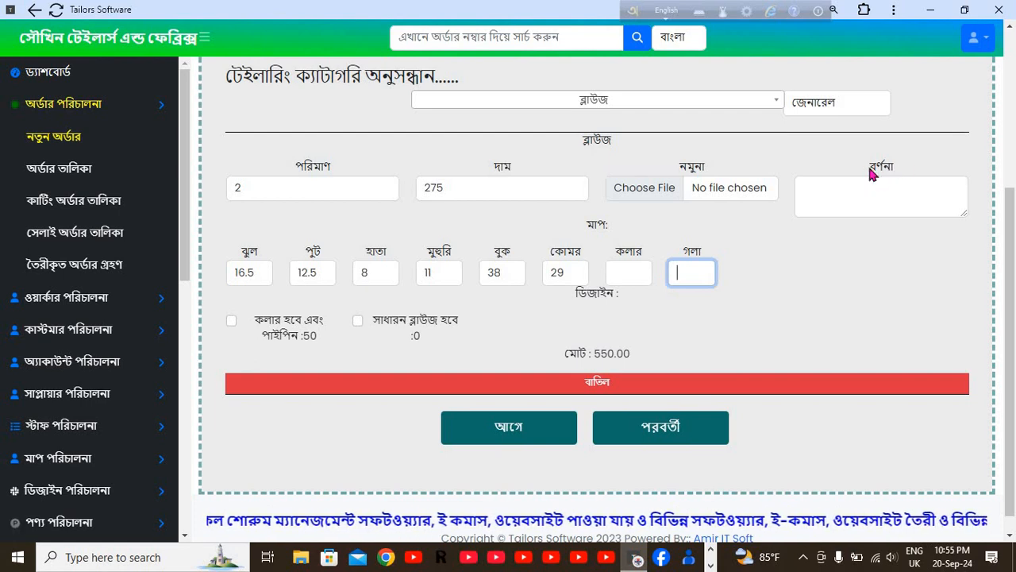
left_click(846, 189)
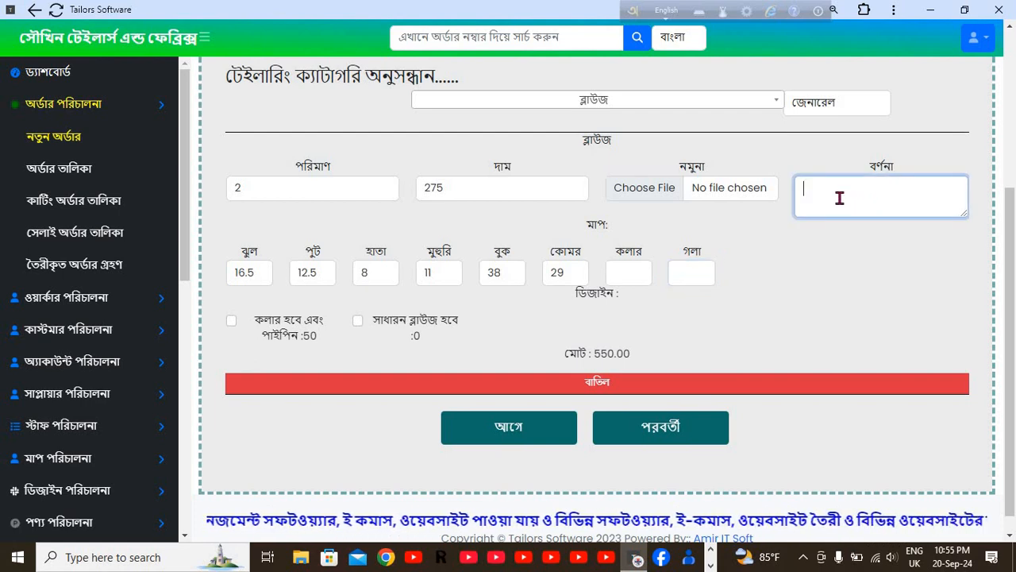
Write 'ডাবল পার্টের ব্লাউজ হবে' in the বর্ণনা box with Avro Bangla typing.
type("huyu")
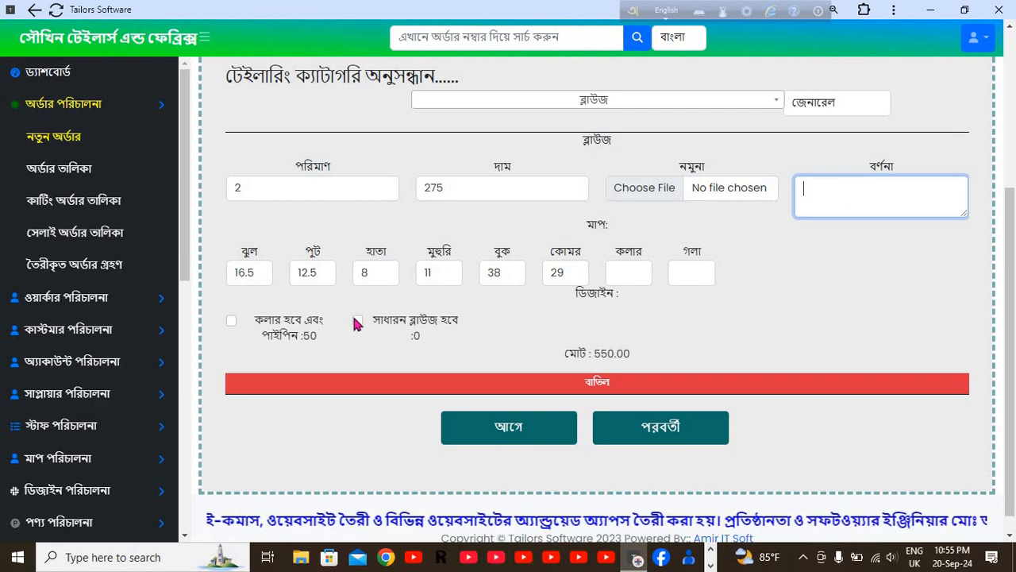
left_click(882, 200)
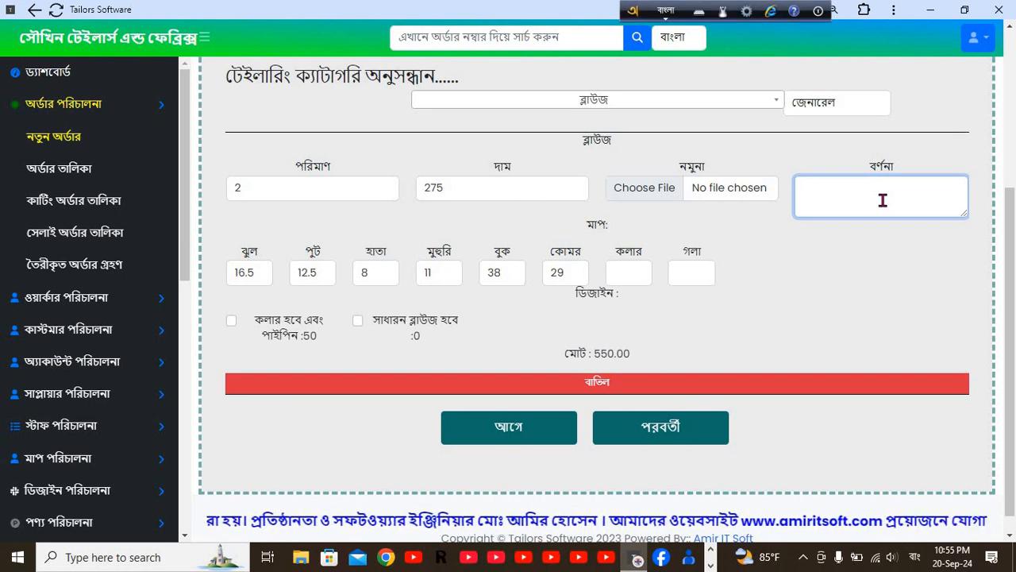
type("dabo")
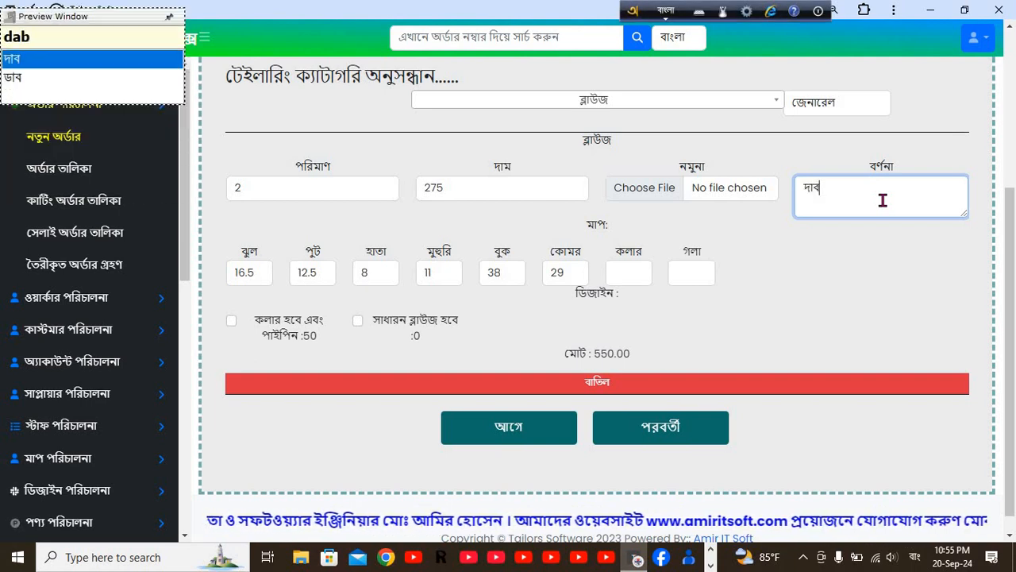
type("l pat")
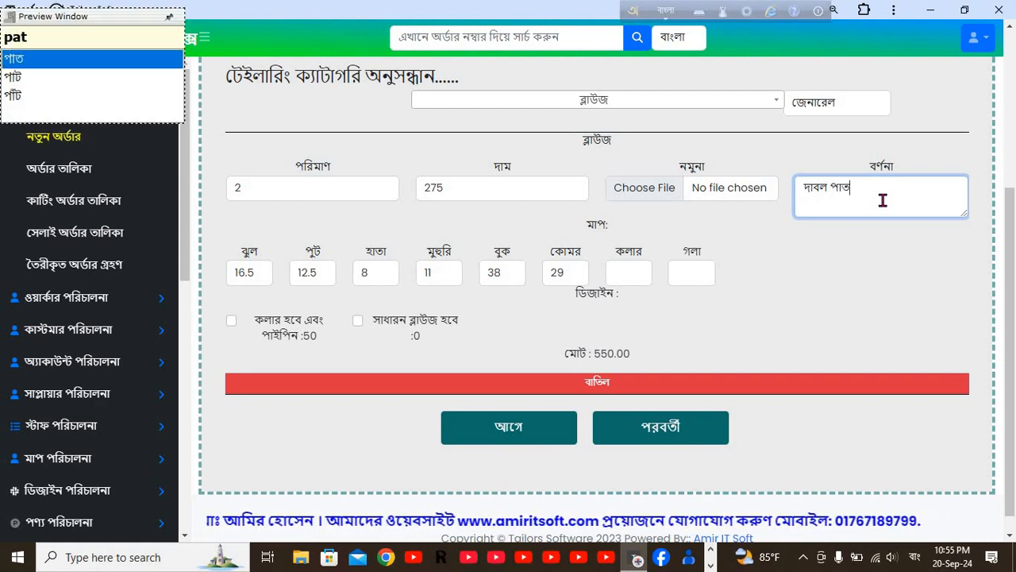
key("BackSpace")
type("rter")
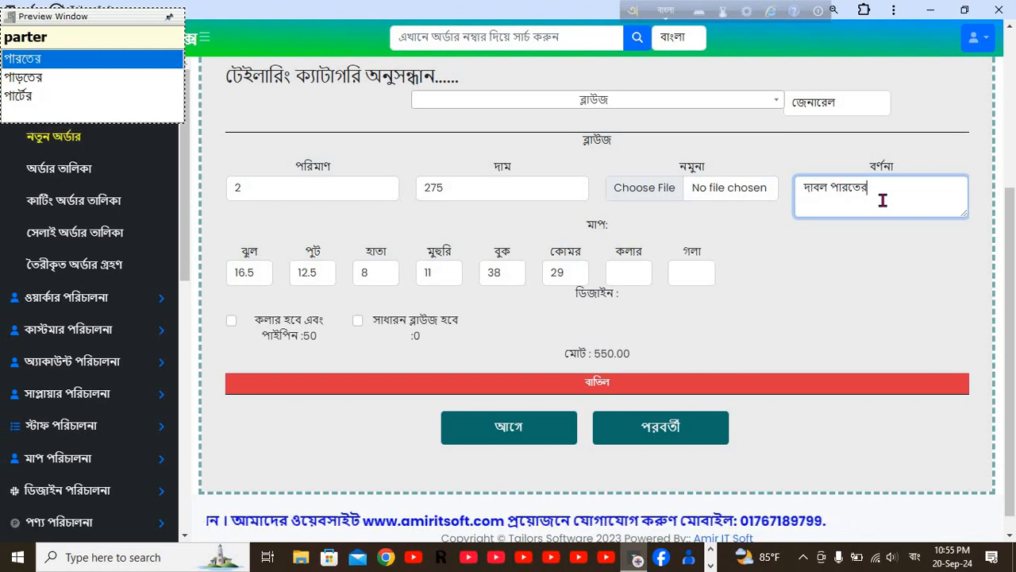
key("Down")
key("Down")
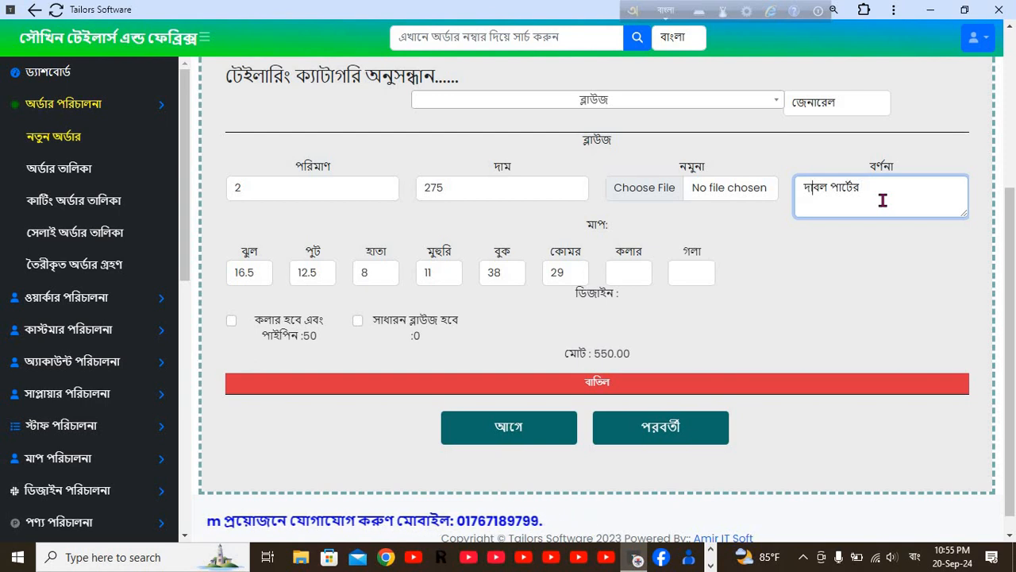
key("BackSpace")
key("BackSpace")
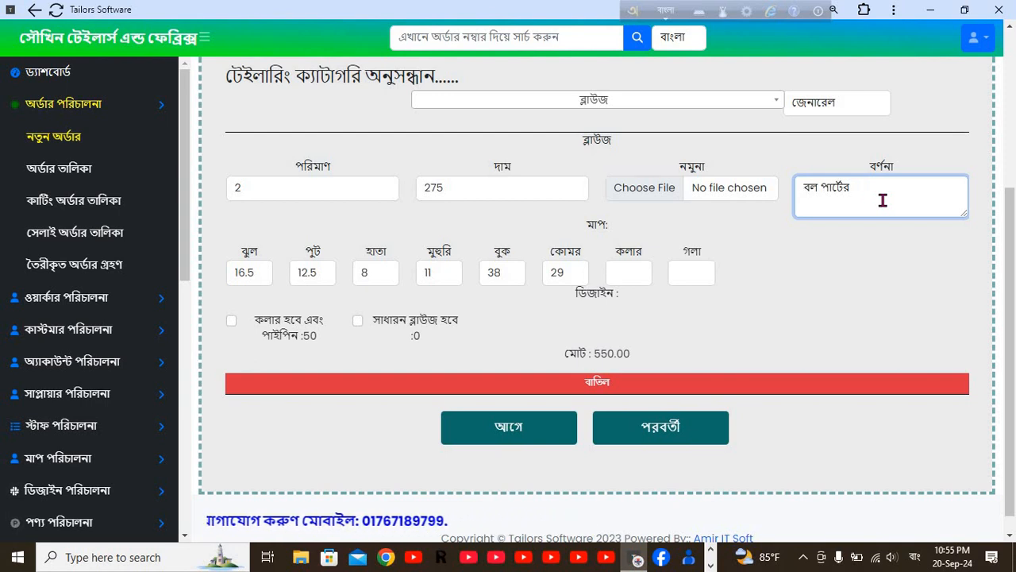
type("Da")
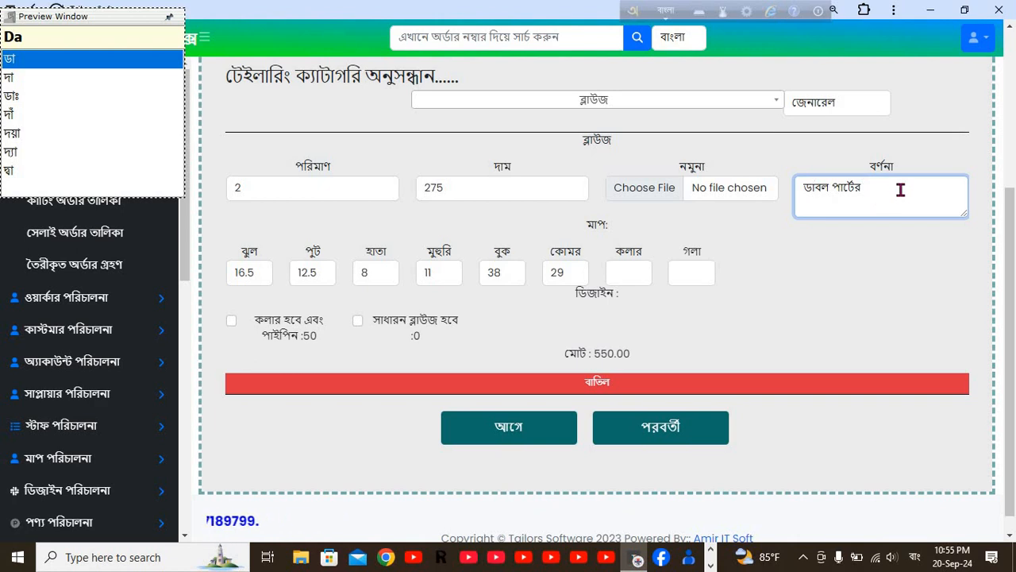
left_click(900, 189)
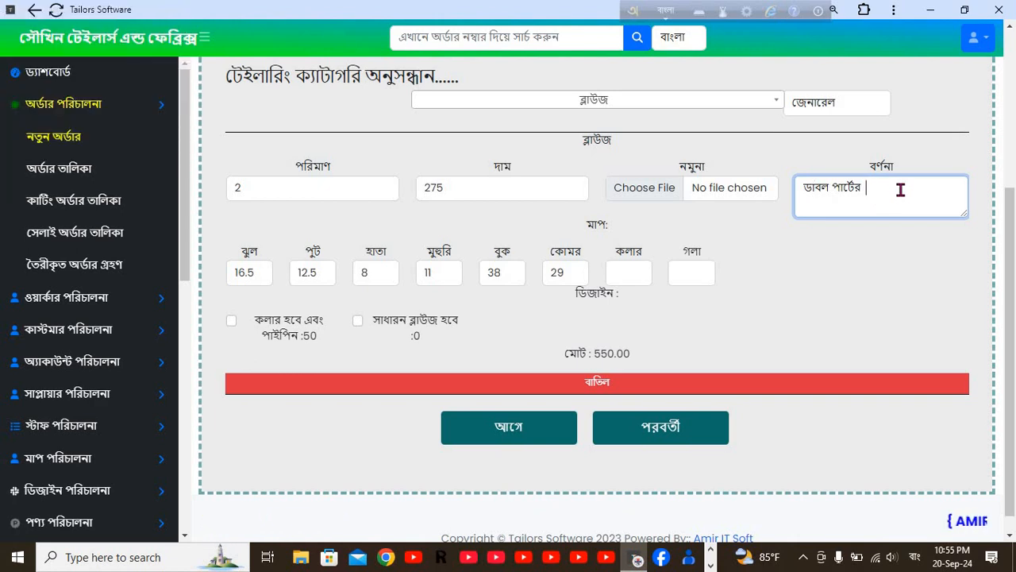
type("bla")
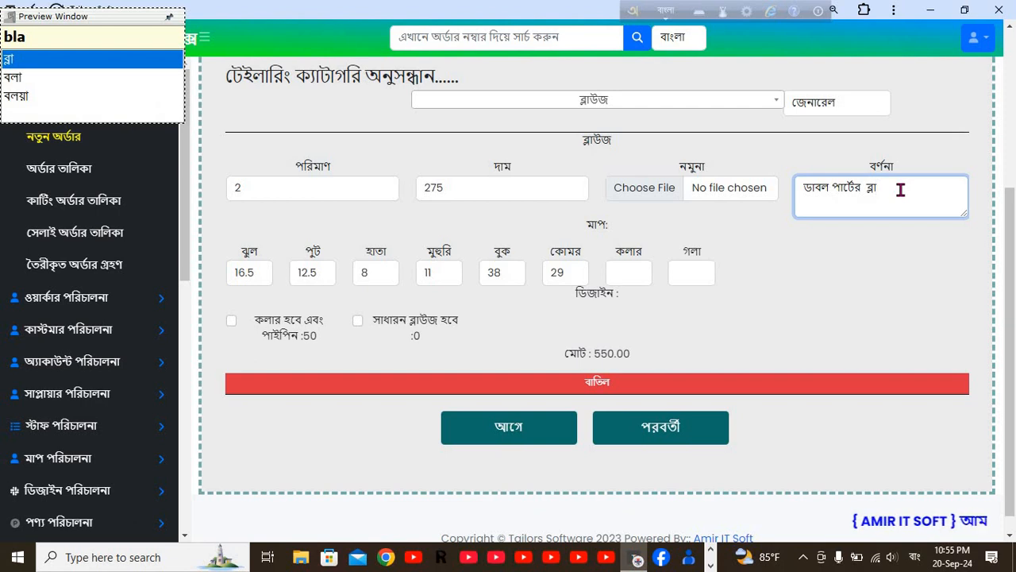
type("uj")
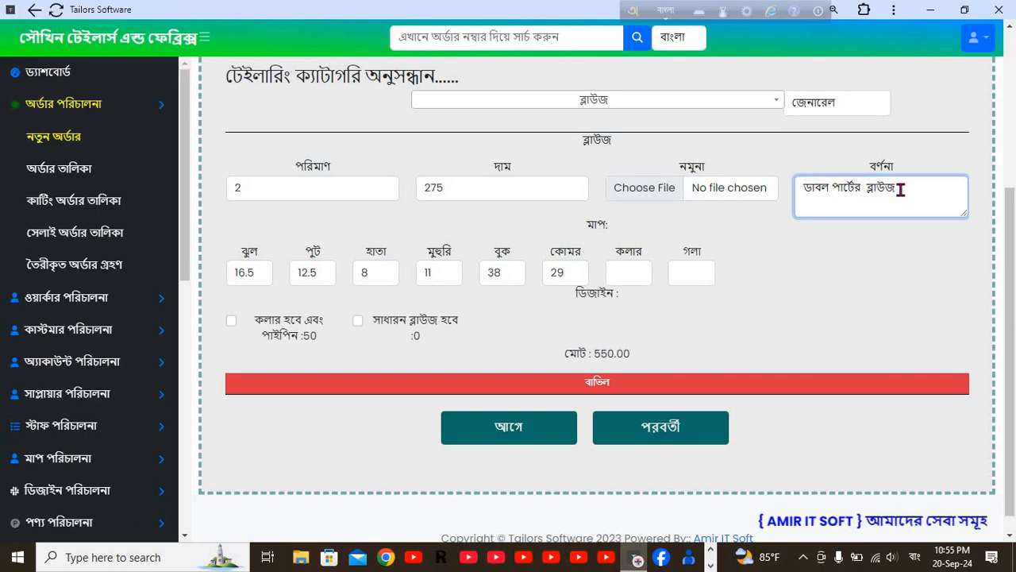
type(" ho")
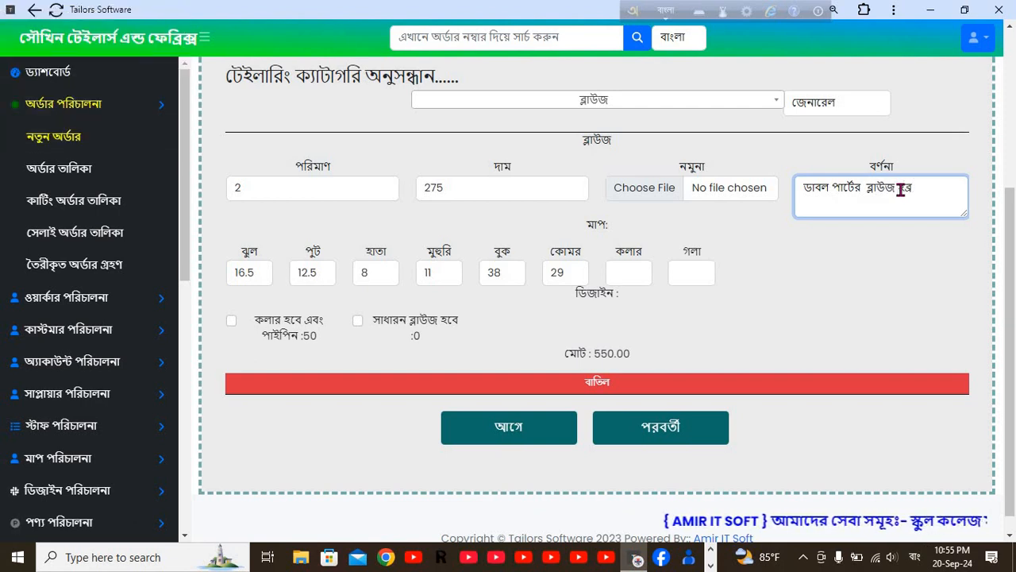
key("BackSpace")
key("BackSpace")
key("BackSpace")
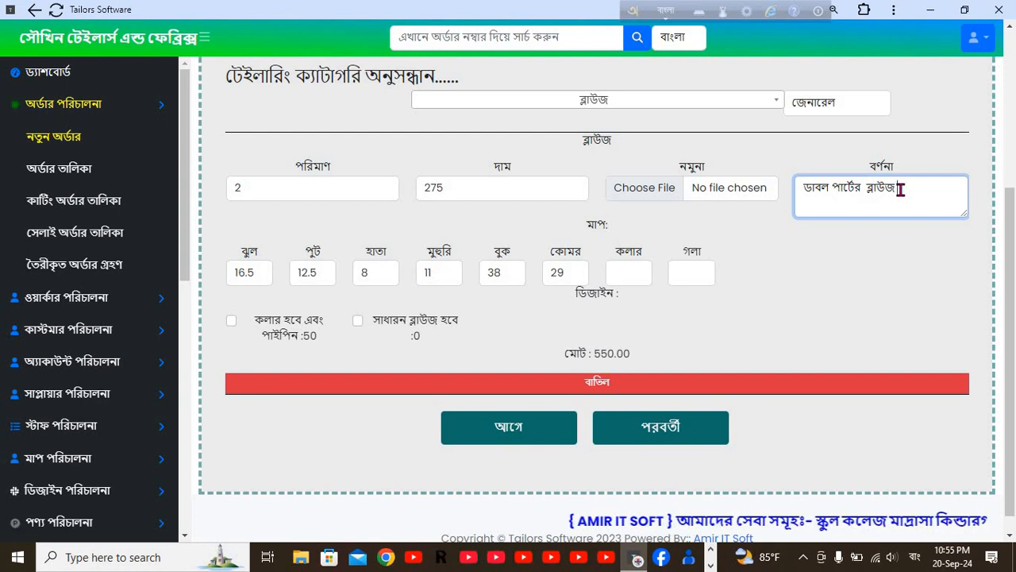
type("hobe")
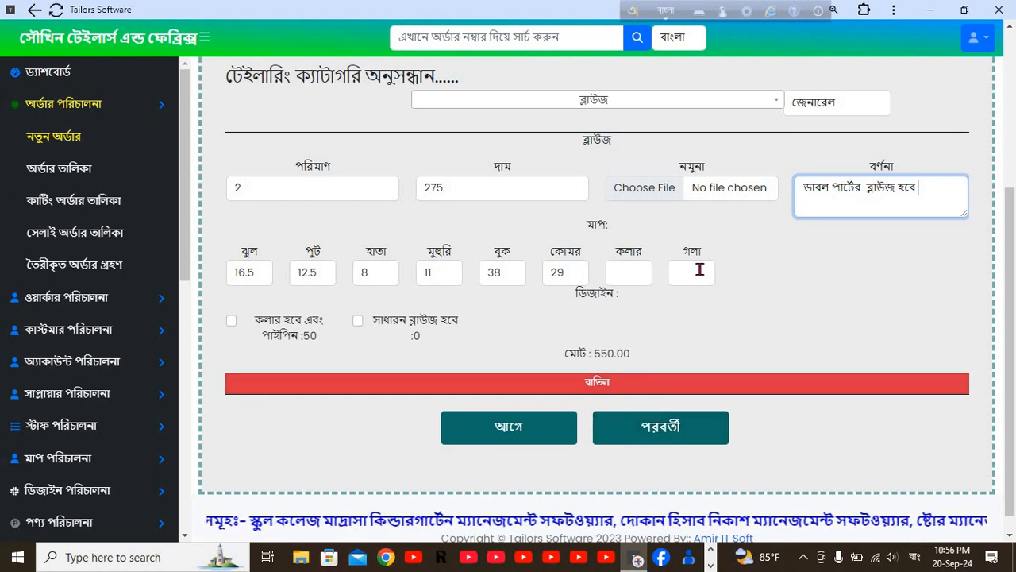
left_click(534, 429)
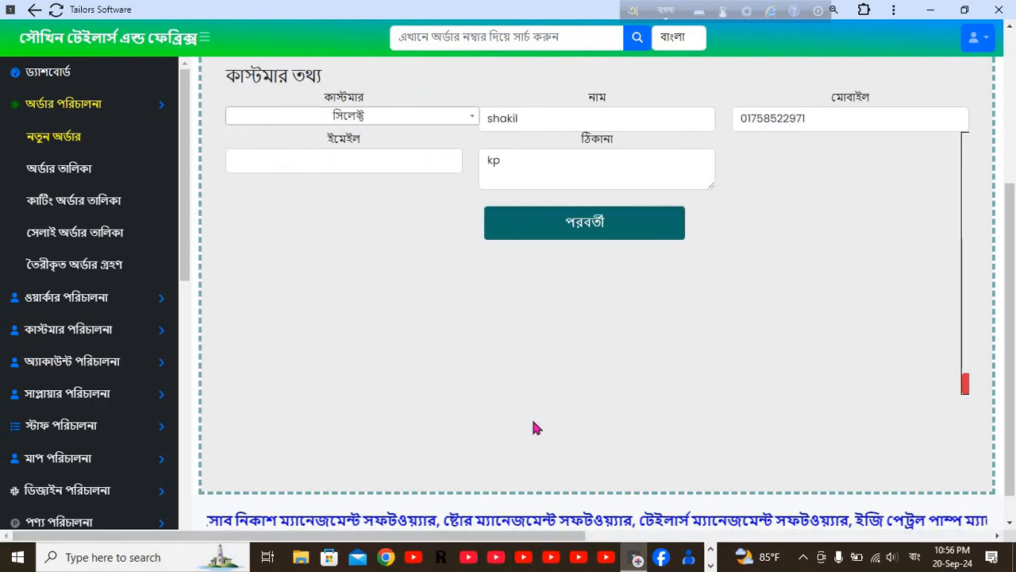
left_click(527, 118)
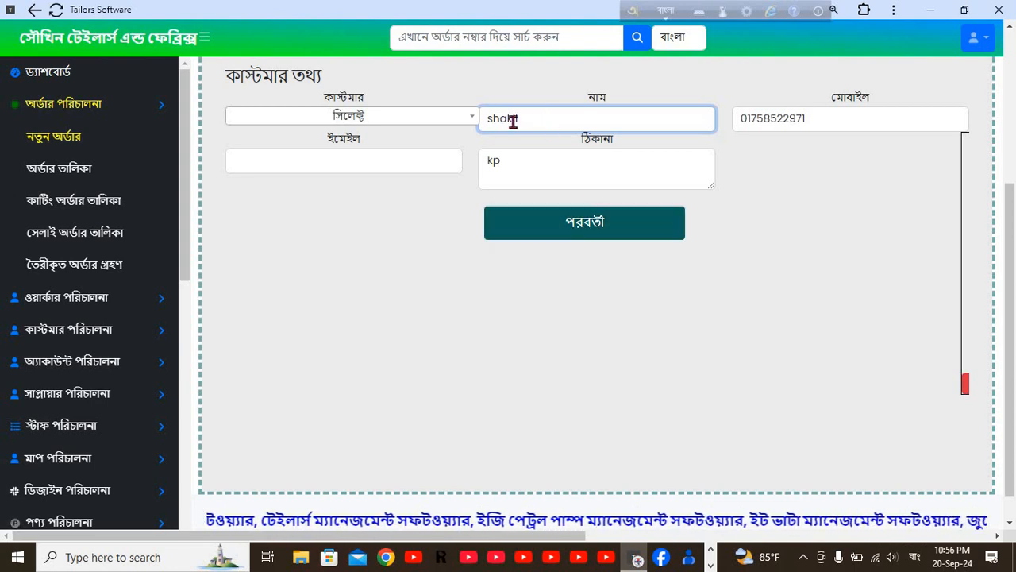
left_click(615, 225)
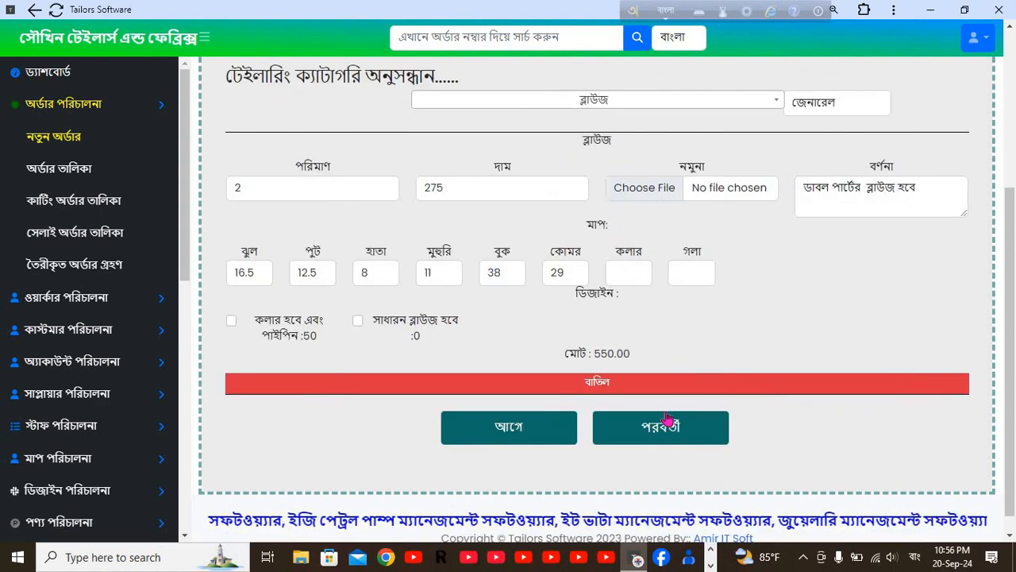
Move to the dates step and set the delivery date to 18-09-2024.
left_click(671, 435)
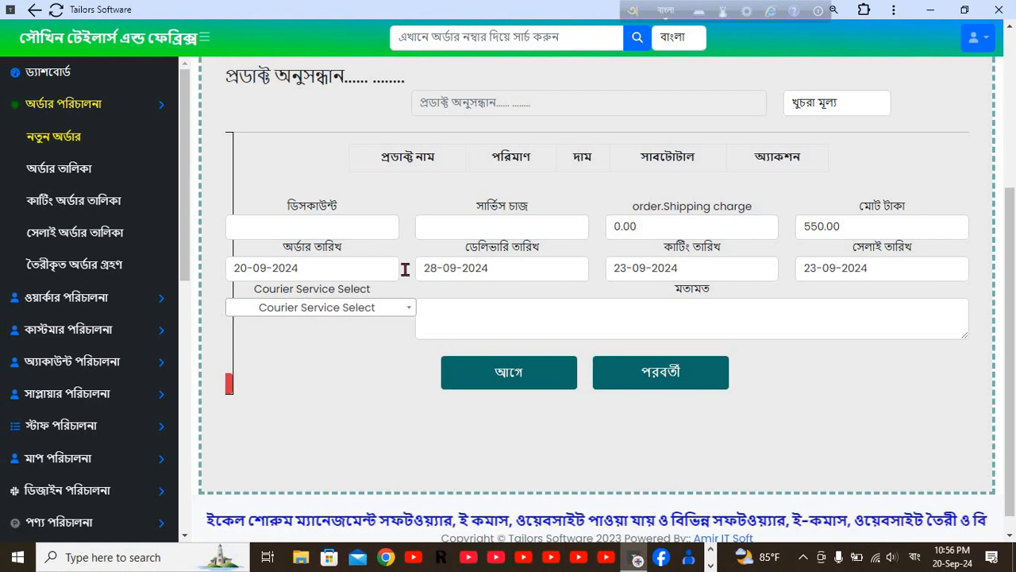
left_click(531, 268)
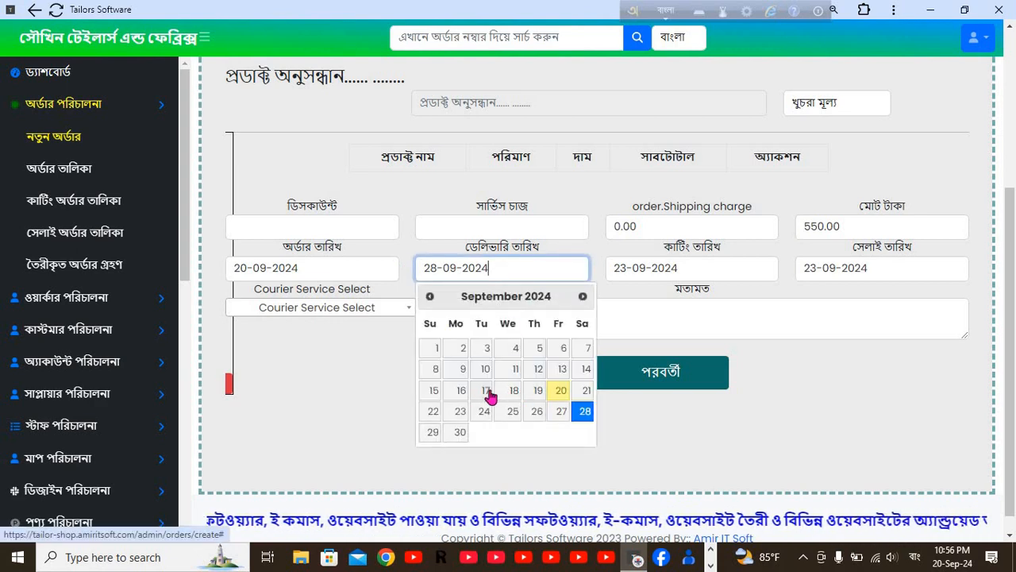
left_click(514, 396)
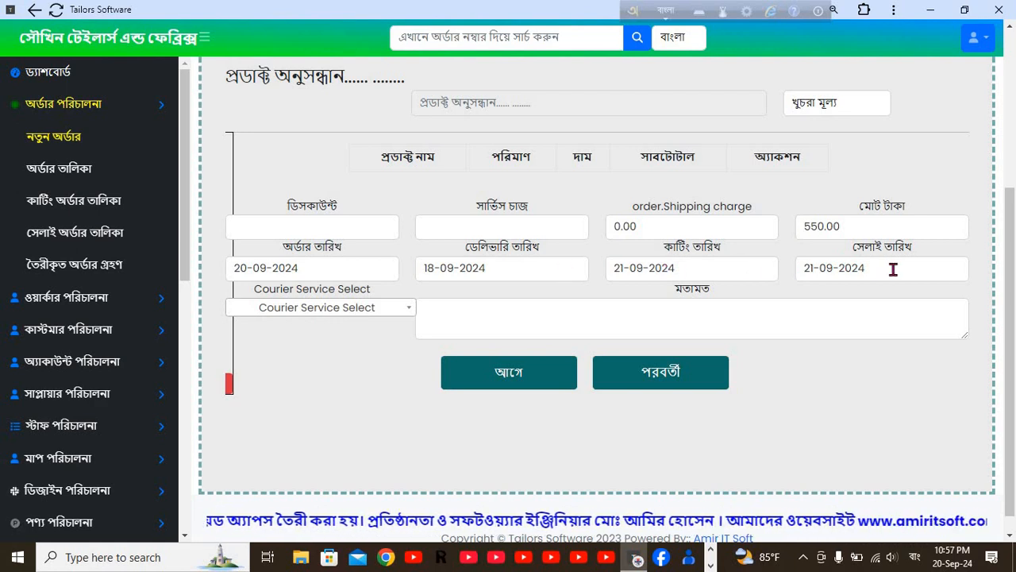
Clear the payment amount and save the 550.00 order with nothing paid.
left_click(681, 382)
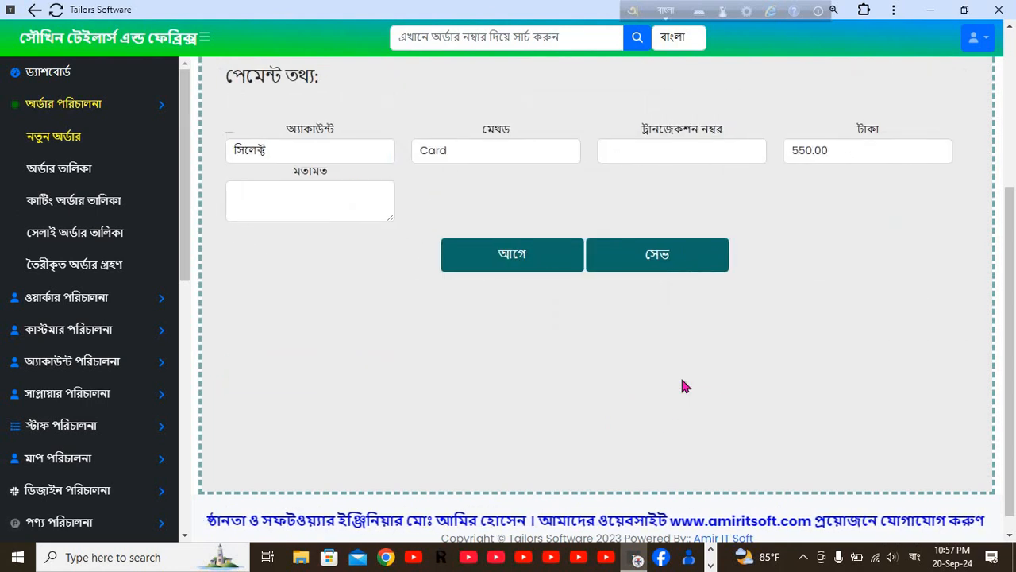
left_click(846, 152)
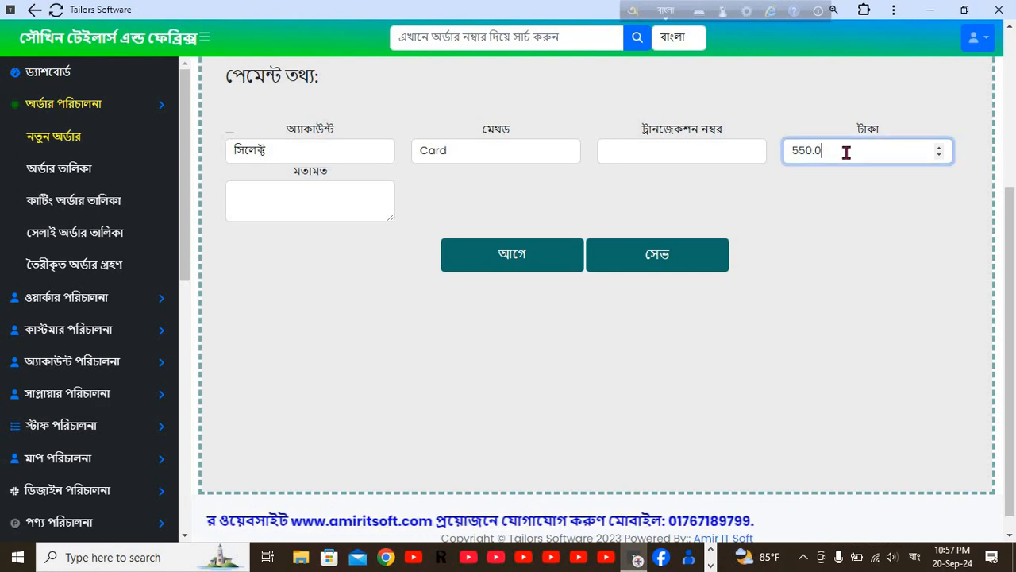
key("BackSpace")
key("BackSpace")
key("BackSpace")
key("BackSpace")
key("BackSpace")
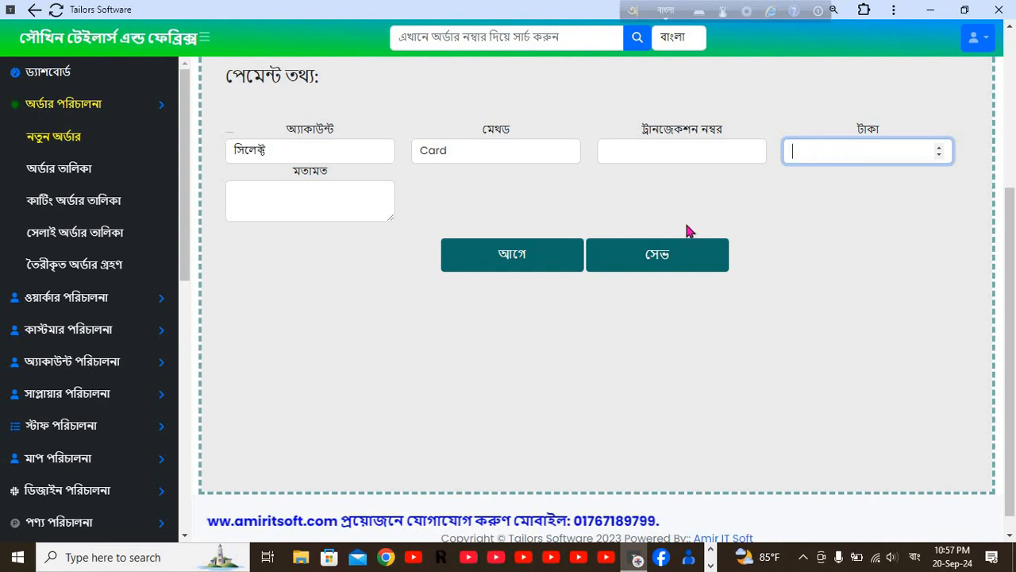
left_click(659, 261)
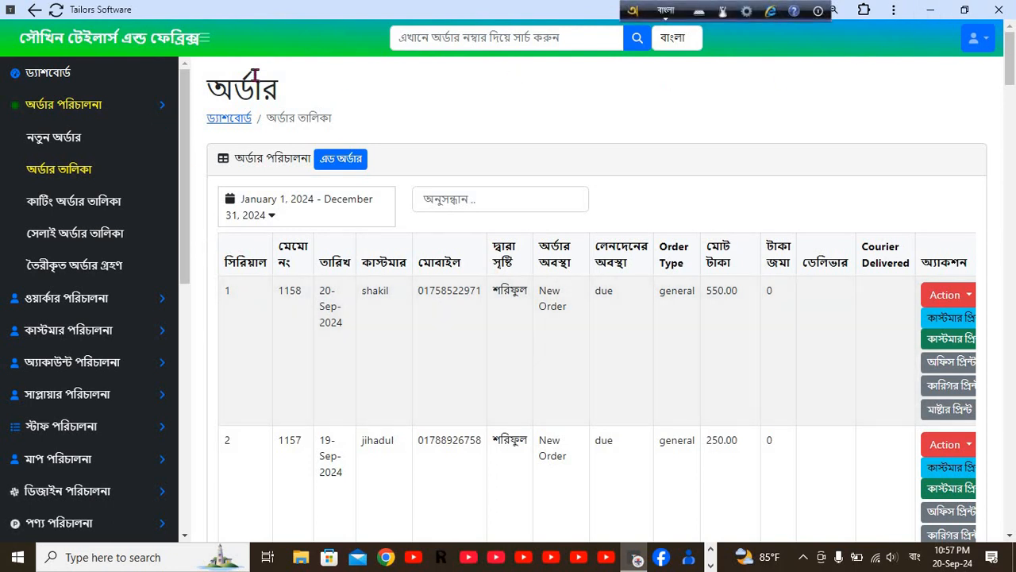
Open কাটিং অর্ডার তালিকা from the অর্ডার পরিচালনা menu.
left_click(40, 78)
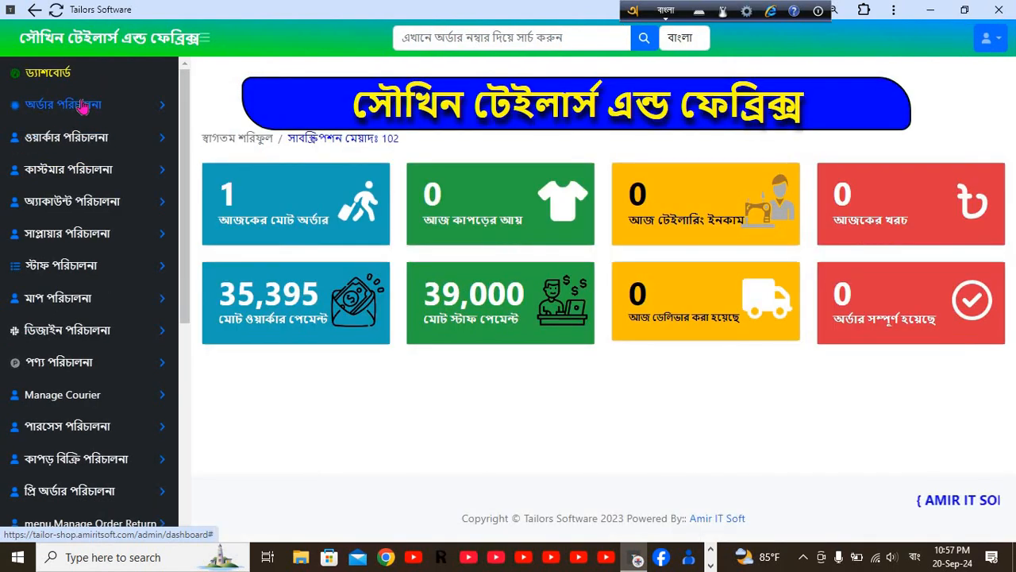
left_click(80, 106)
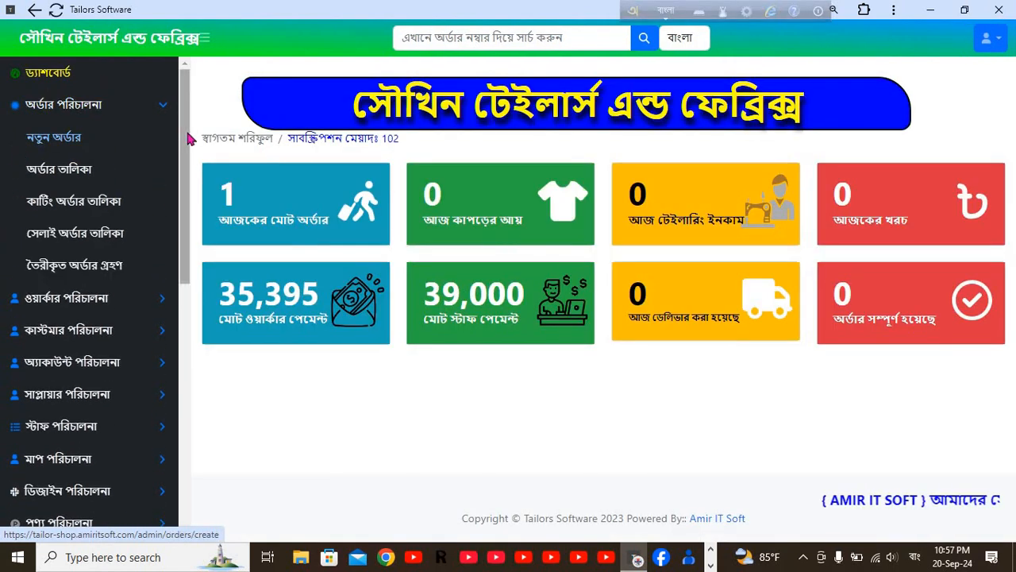
left_click(65, 174)
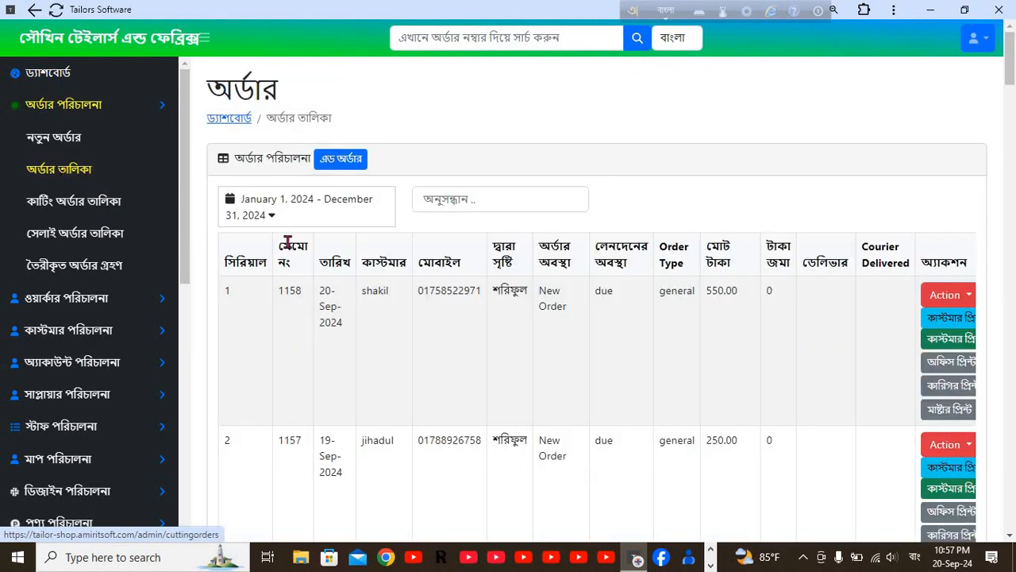
left_click(52, 74)
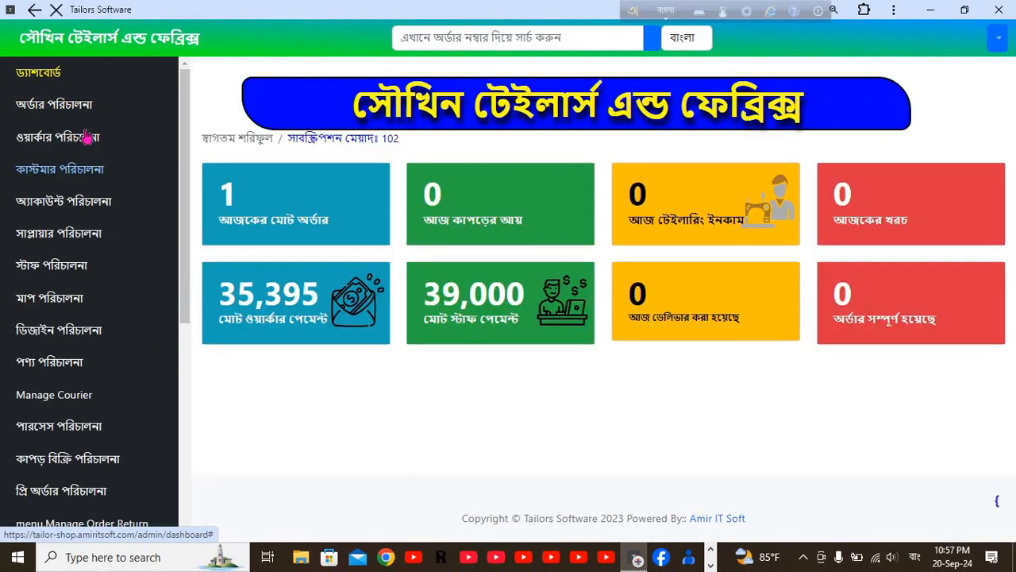
left_click(84, 110)
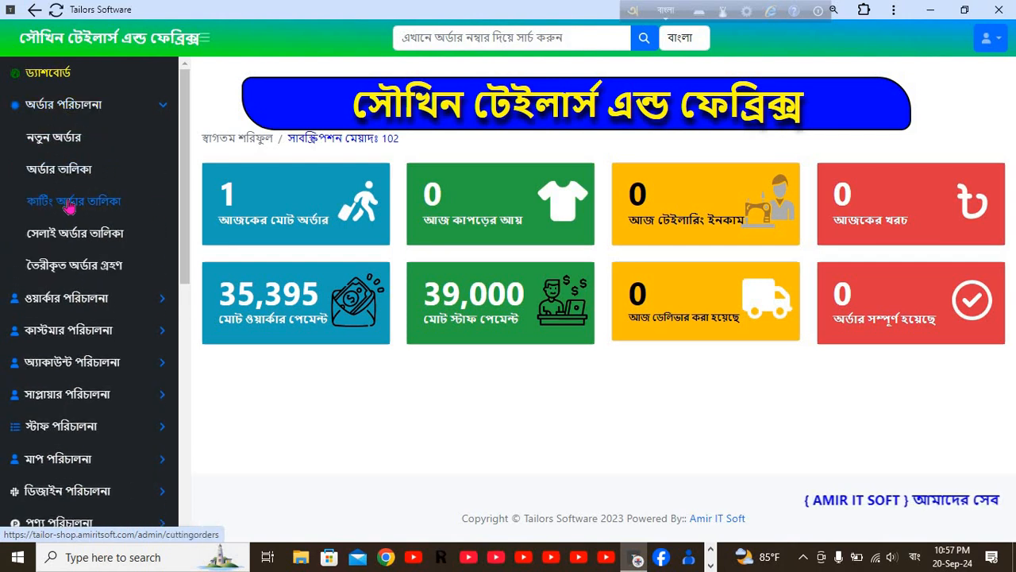
left_click(101, 205)
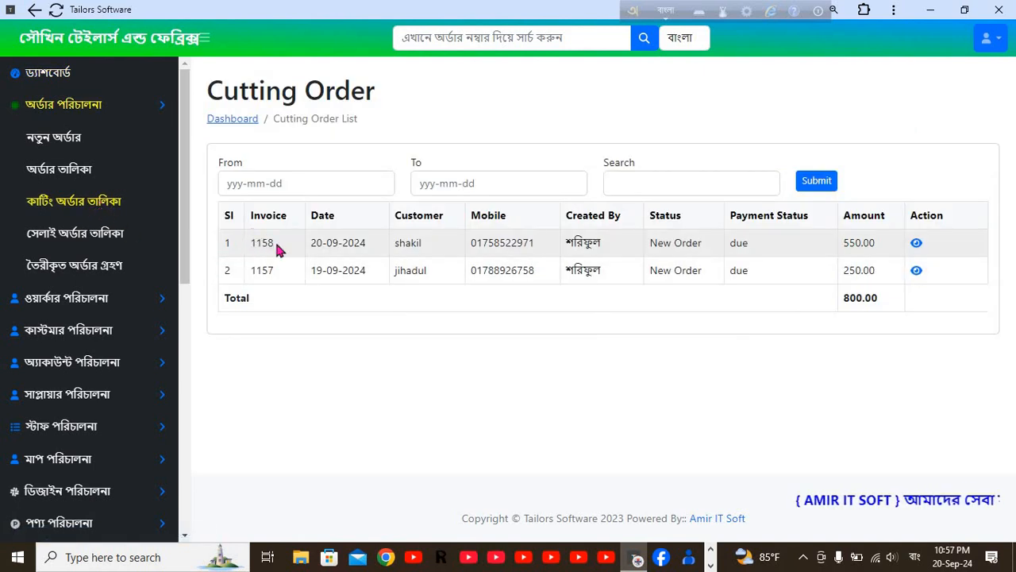
Assign a master to cut order 1158's two blouses, save, and mark the cutting done.
left_click(917, 244)
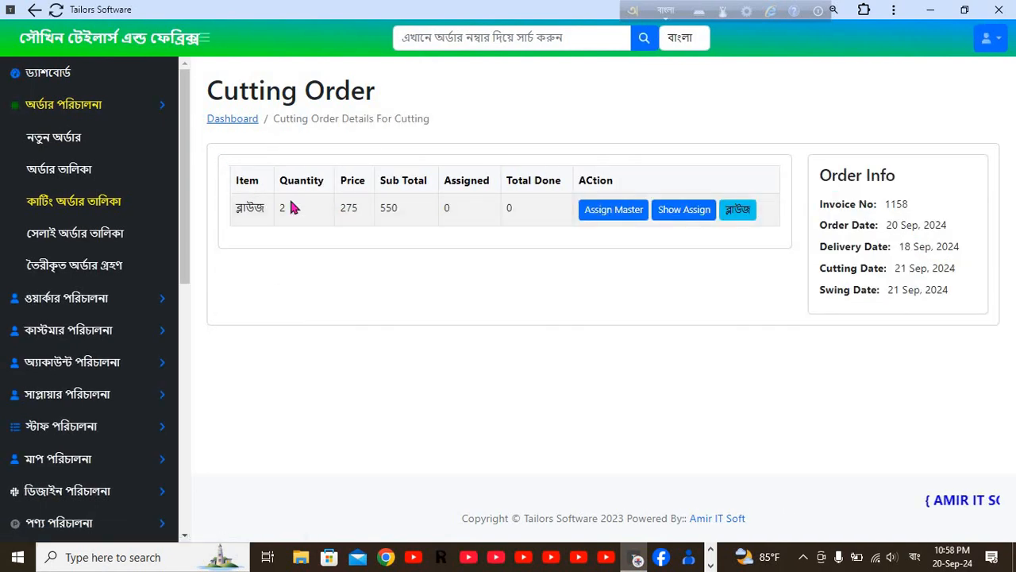
left_click(620, 218)
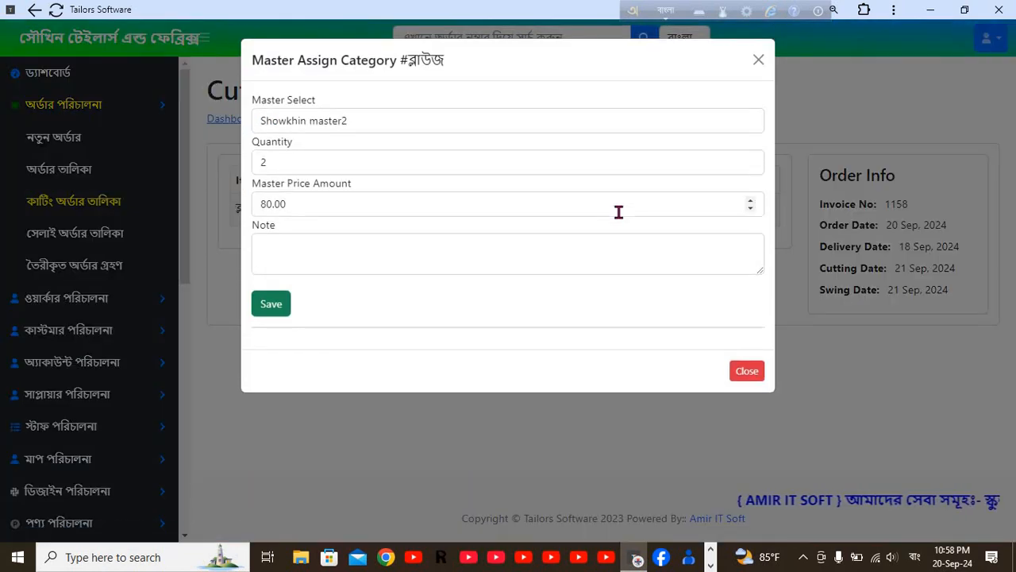
left_click(371, 120)
left_click(352, 141)
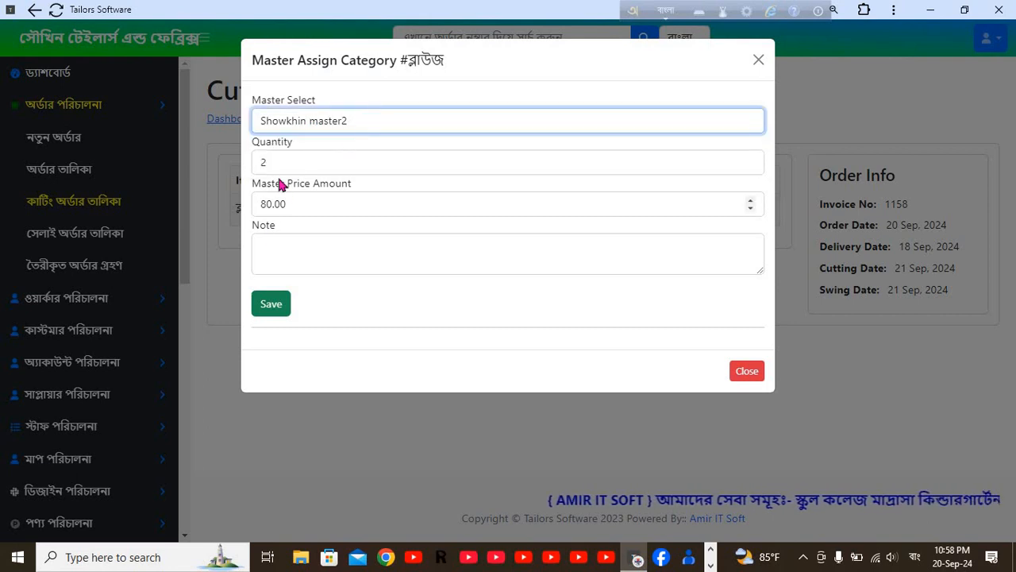
left_click(274, 305)
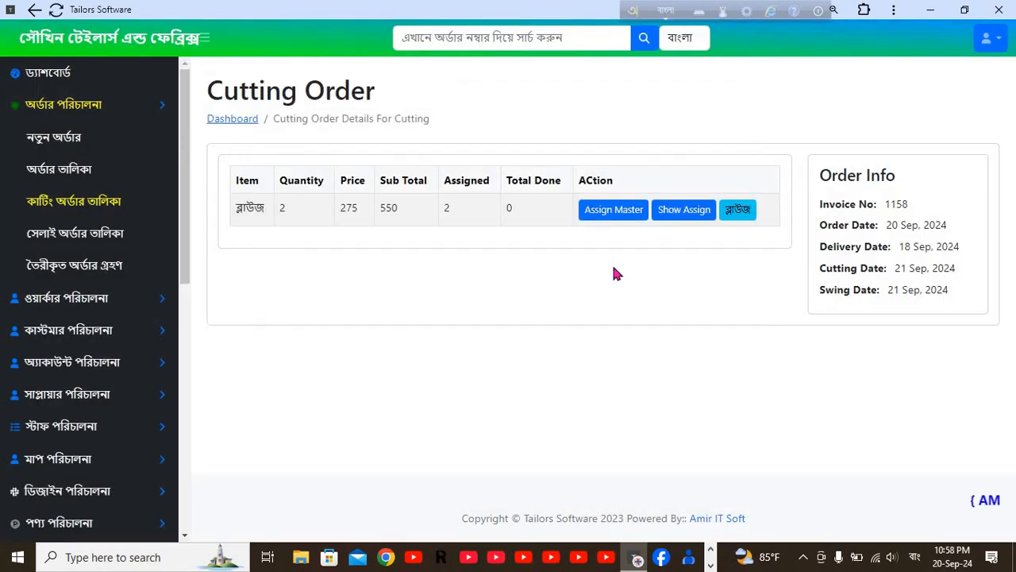
left_click(686, 212)
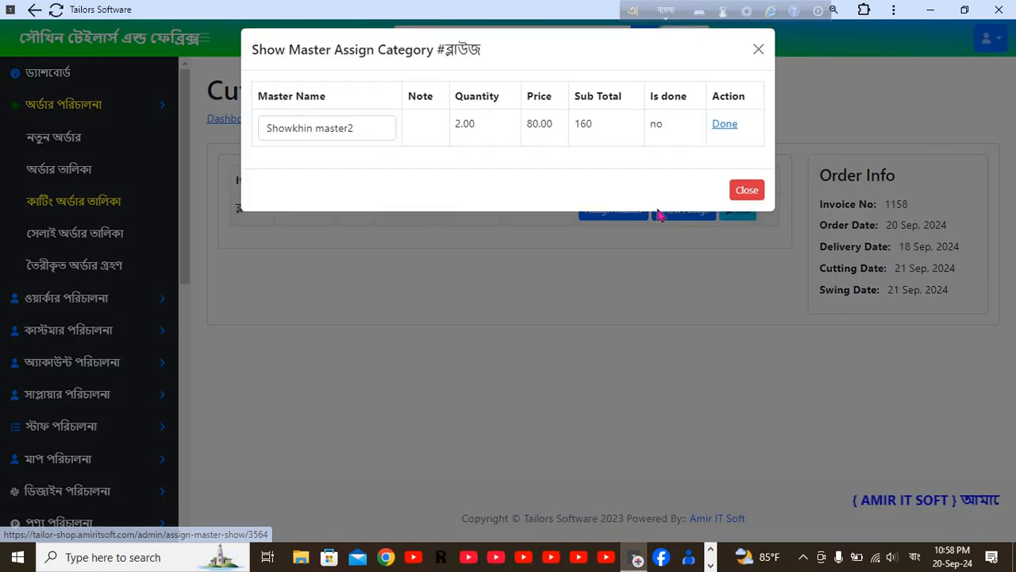
left_click(726, 135)
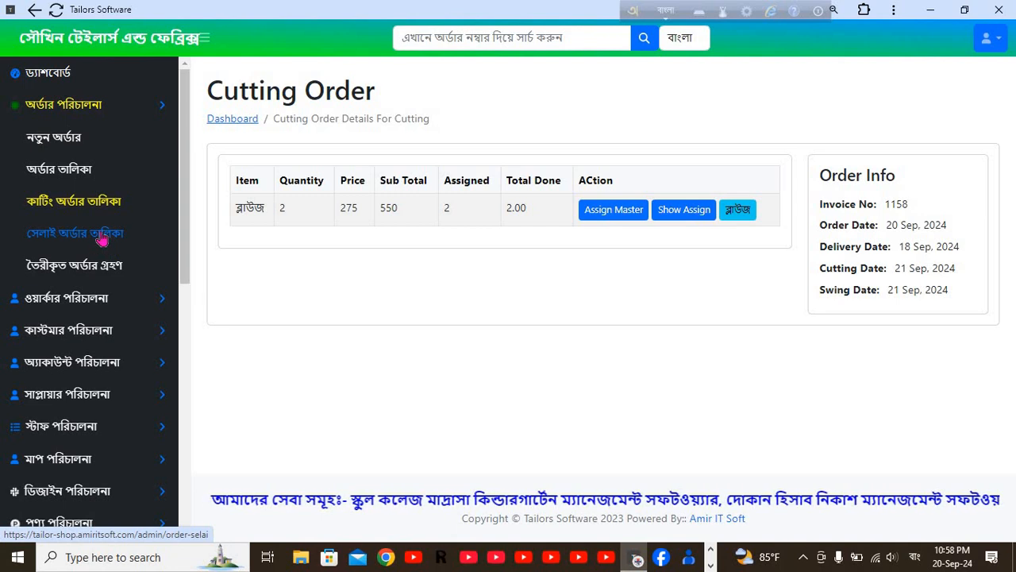
From সেলাই অর্ডার তালিকা, assign order 1158's blouses to the first worker and save.
left_click(63, 237)
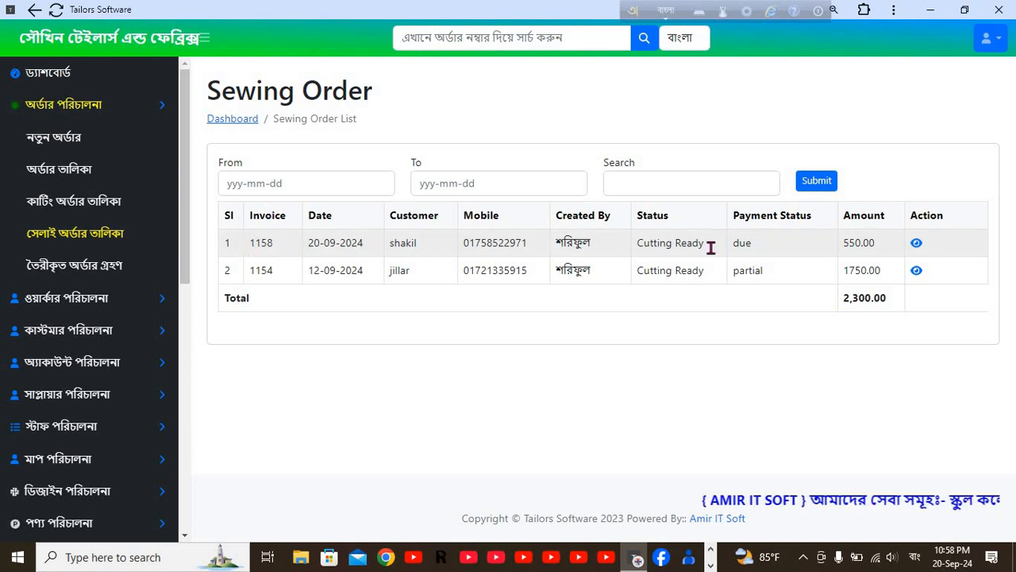
left_click(918, 244)
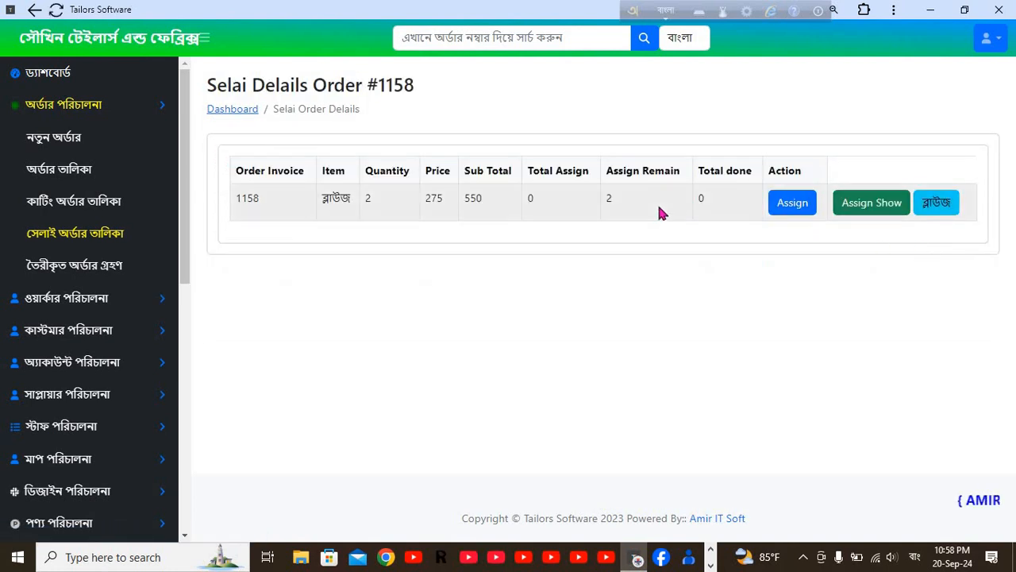
left_click(796, 206)
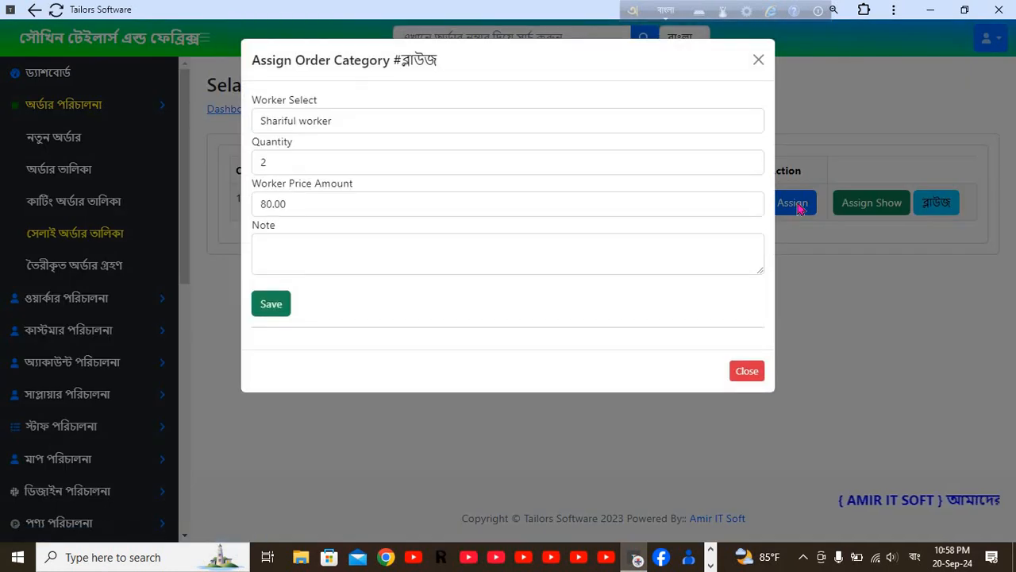
left_click(336, 120)
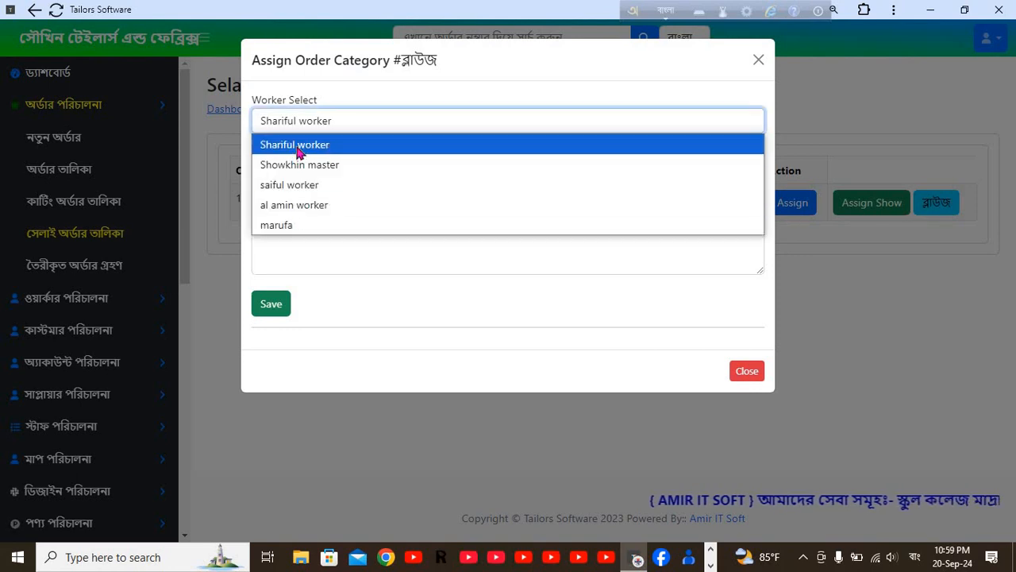
left_click(300, 149)
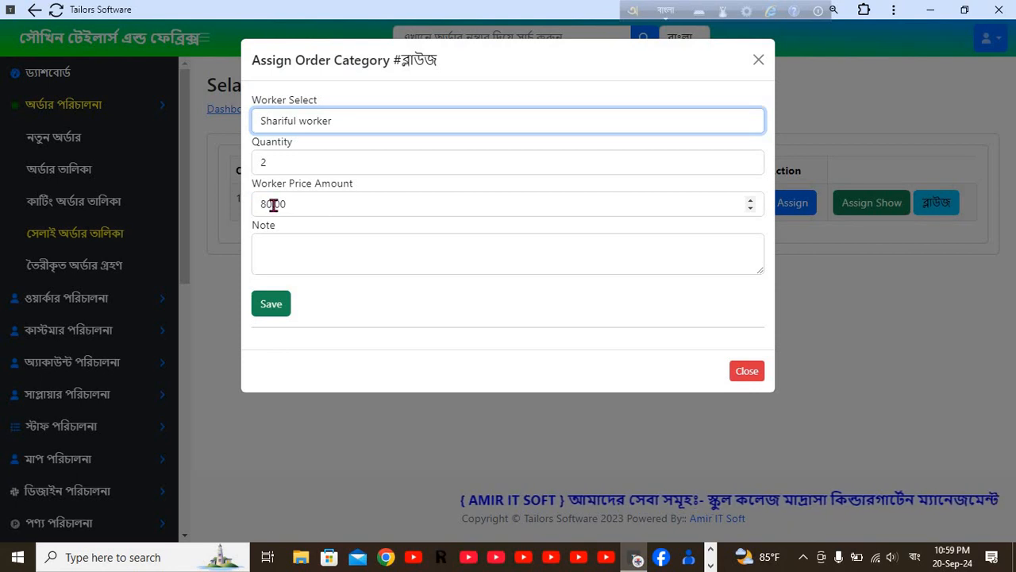
left_click(280, 246)
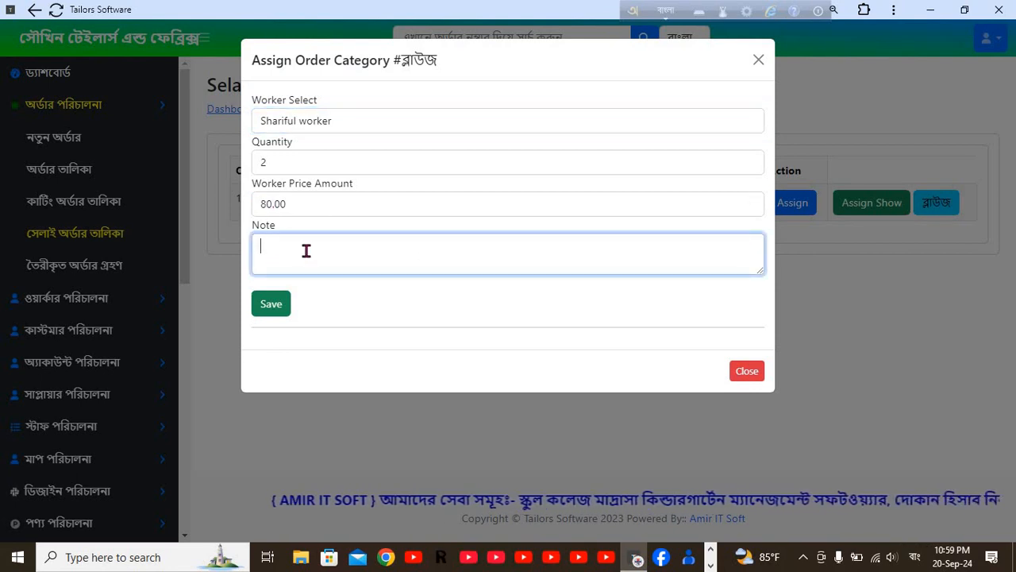
left_click(267, 309)
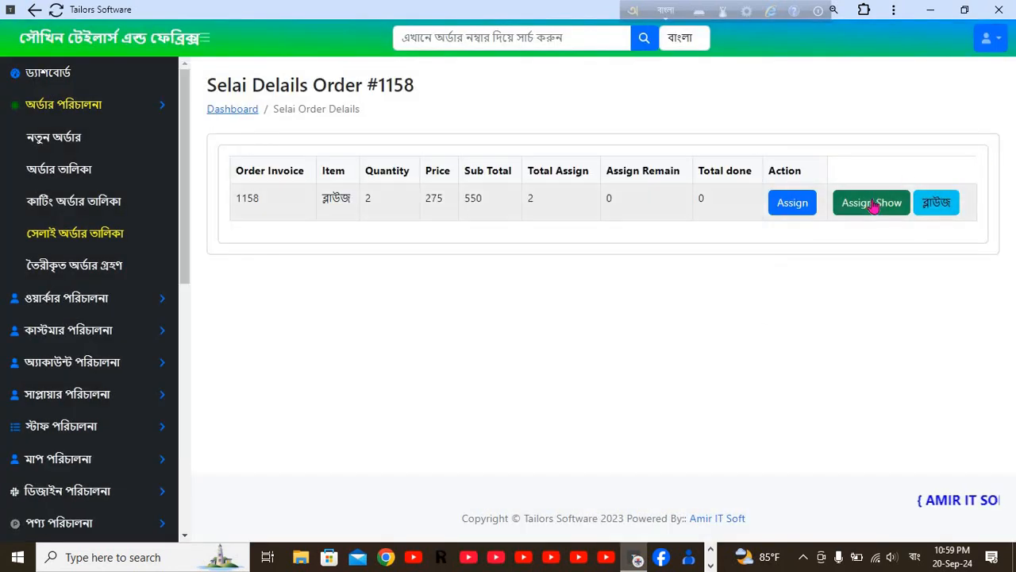
Mark the worker's sewing assignment for order 1158's two blouses (2.00 at 80.00) as done.
left_click(888, 209)
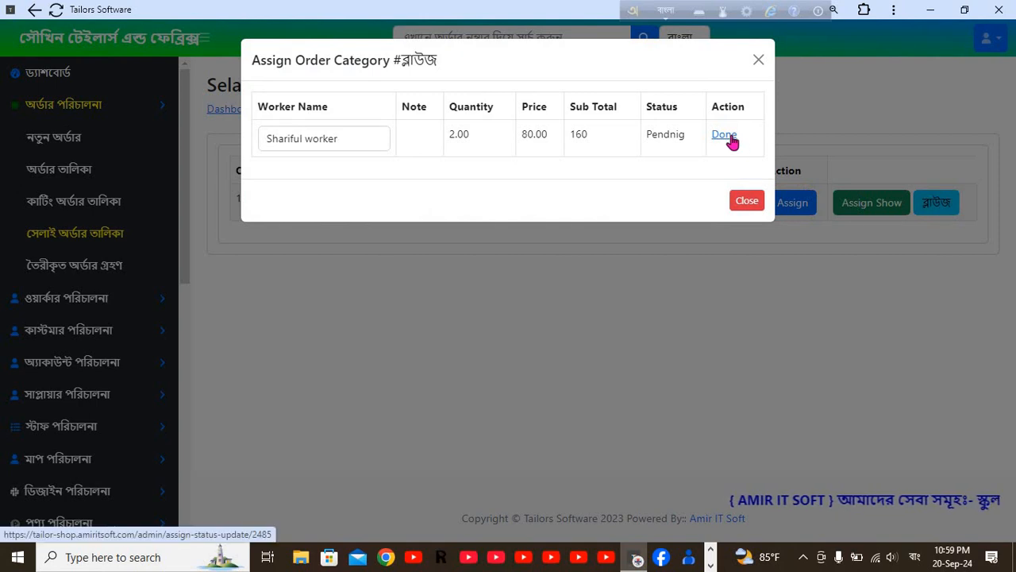
left_click(730, 139)
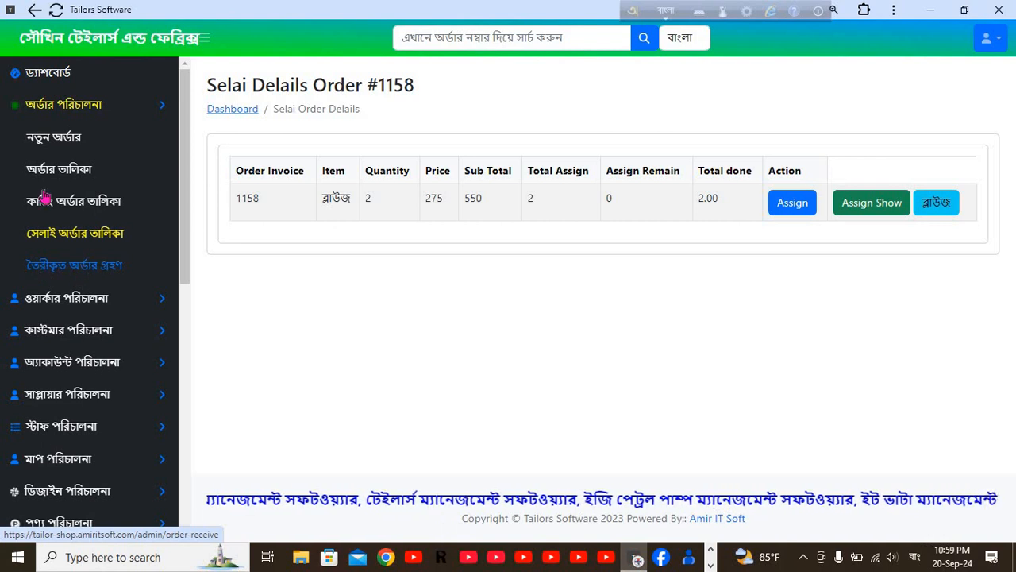
In তৈরীকৃত অর্ডার গ্রহণ, receive order 1158's 2.00 finished blouses from the worker.
left_click(87, 275)
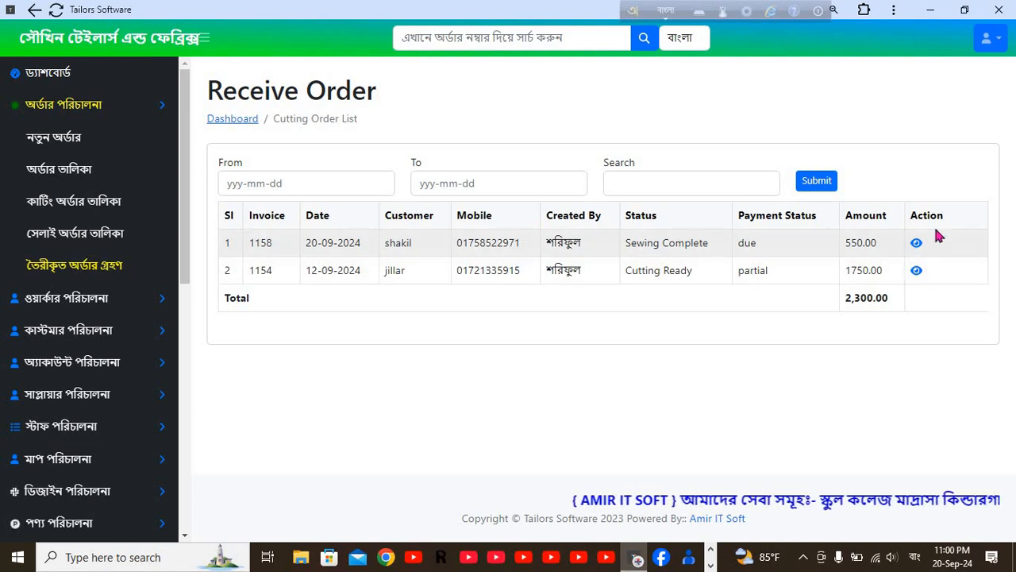
left_click(917, 246)
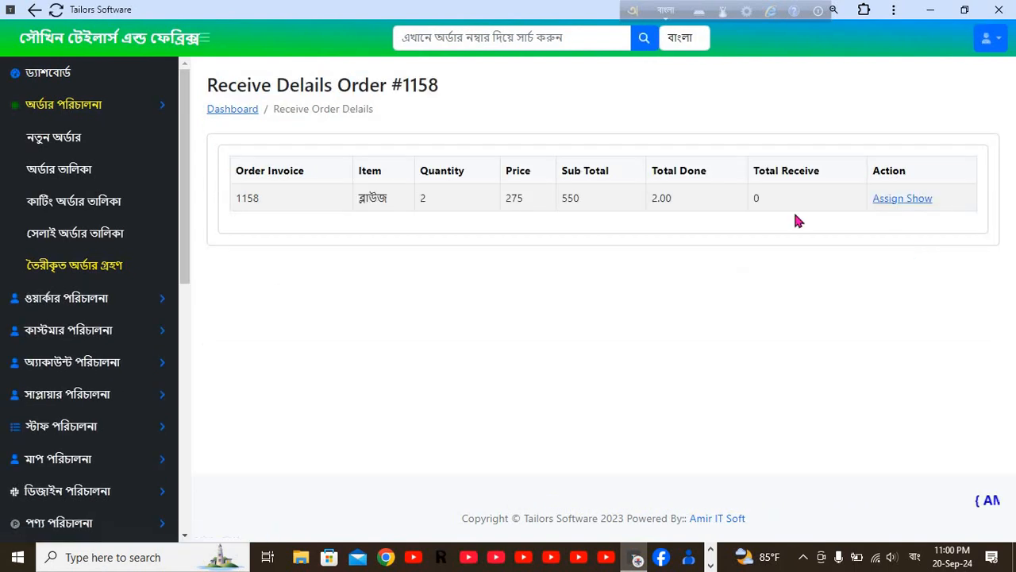
left_click(904, 199)
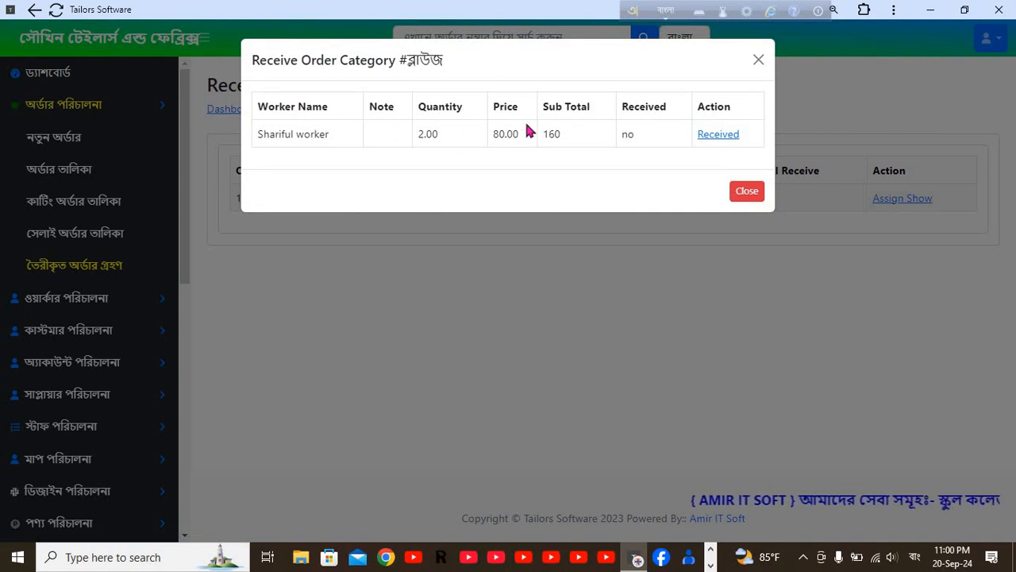
left_click(719, 135)
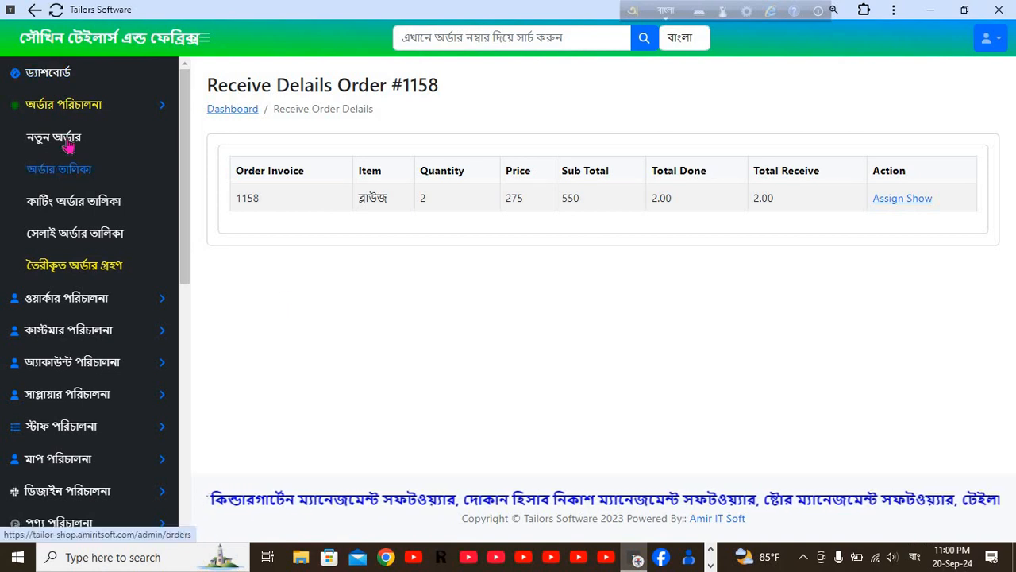
From the order list, start delivering order 1158, the Sewing Ready blouse order due 550.00.
left_click(66, 75)
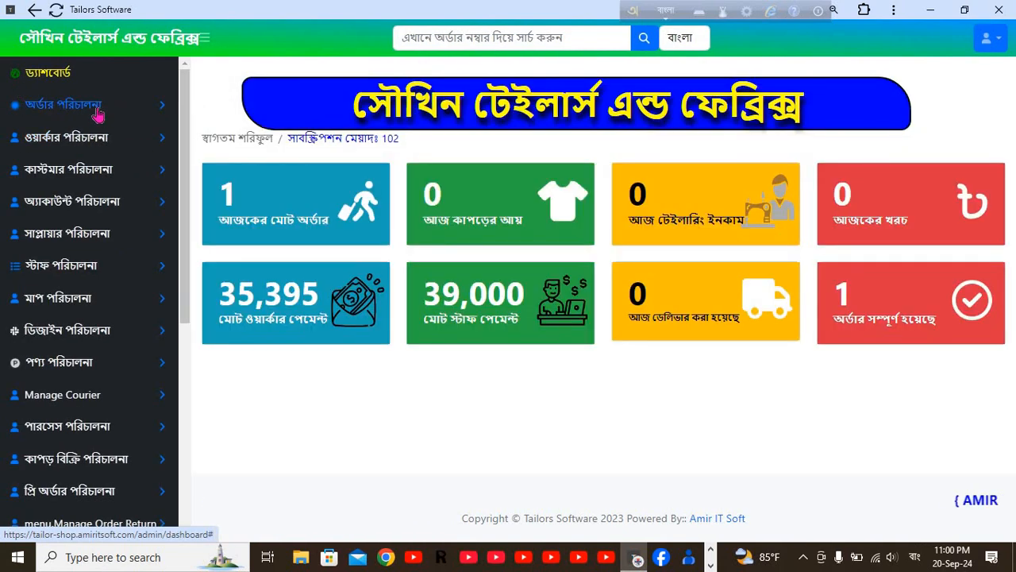
left_click(94, 106)
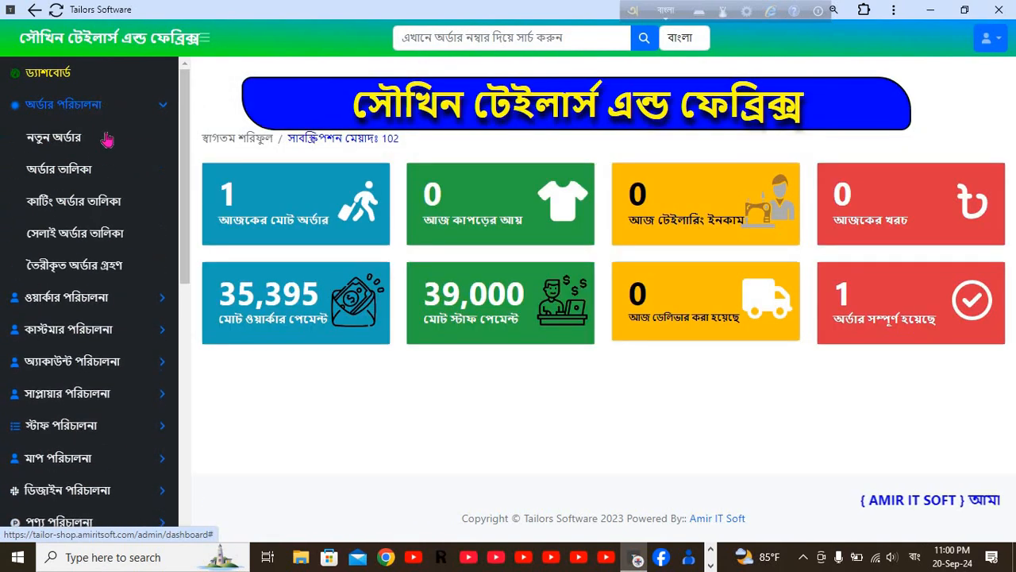
left_click(60, 174)
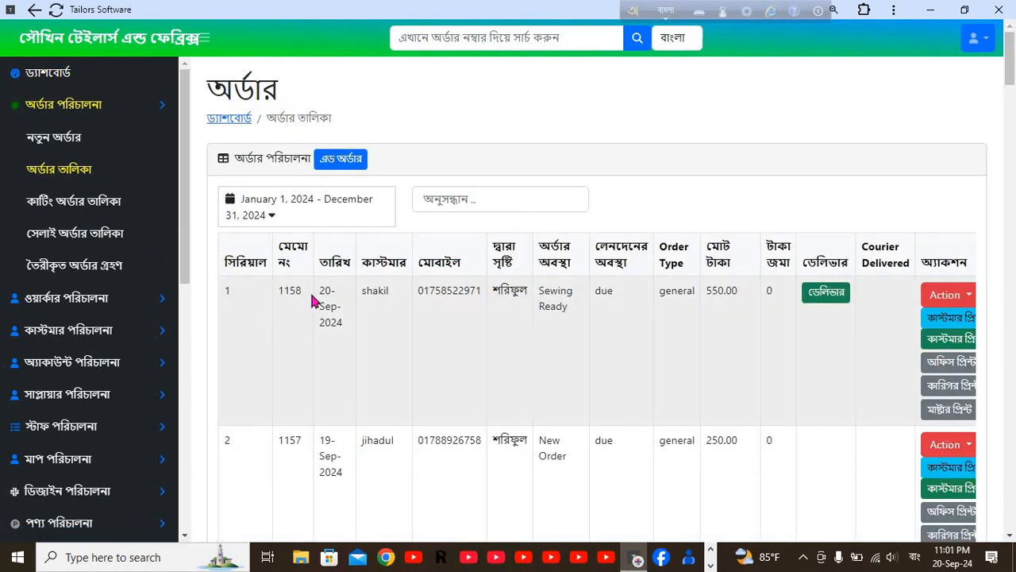
left_click(829, 300)
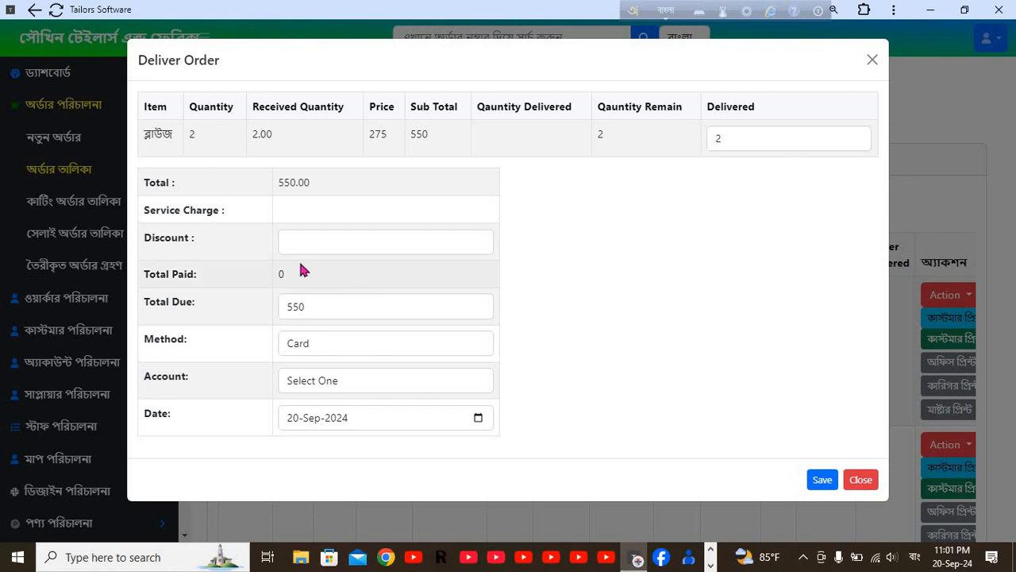
Try the Cash, Bank and Mobile Banking payment methods and their receiving accounts in Deliver Order.
left_click(299, 247)
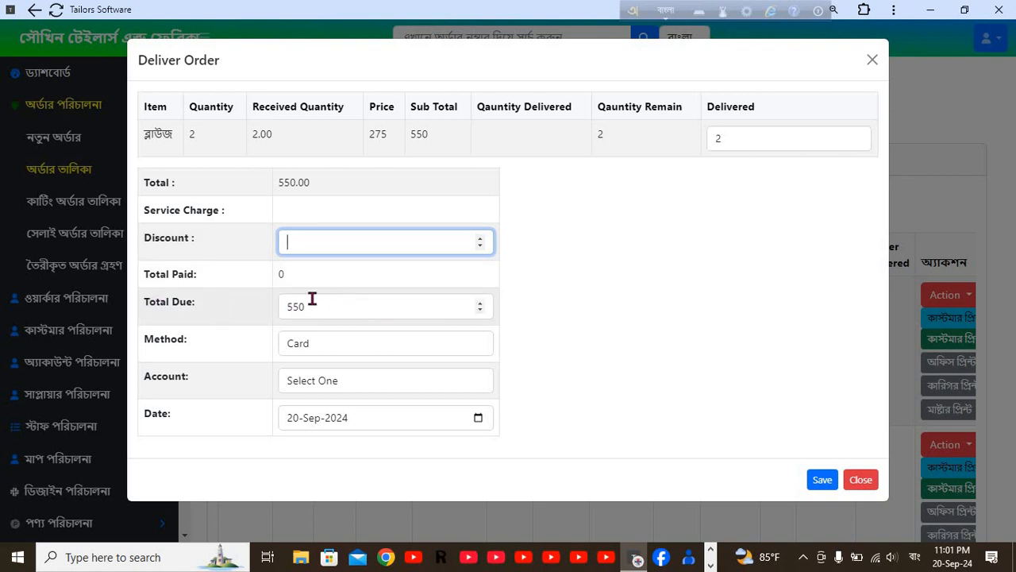
left_click(324, 344)
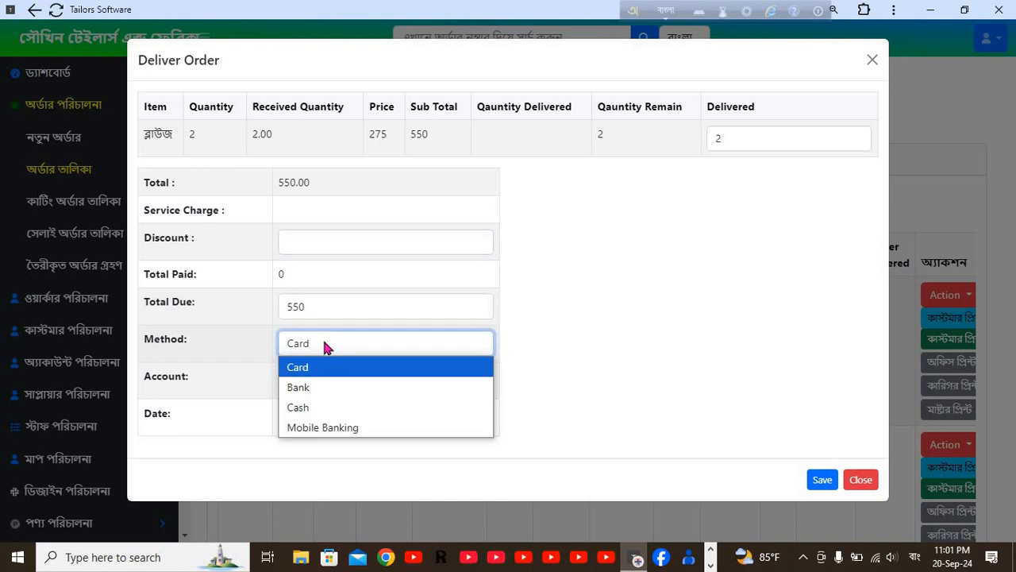
left_click(309, 408)
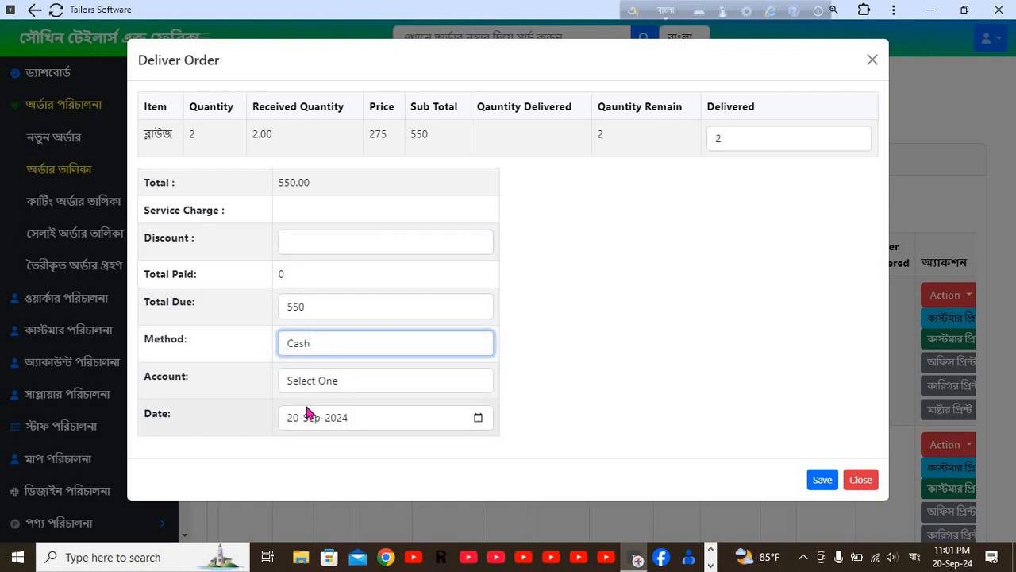
left_click(321, 343)
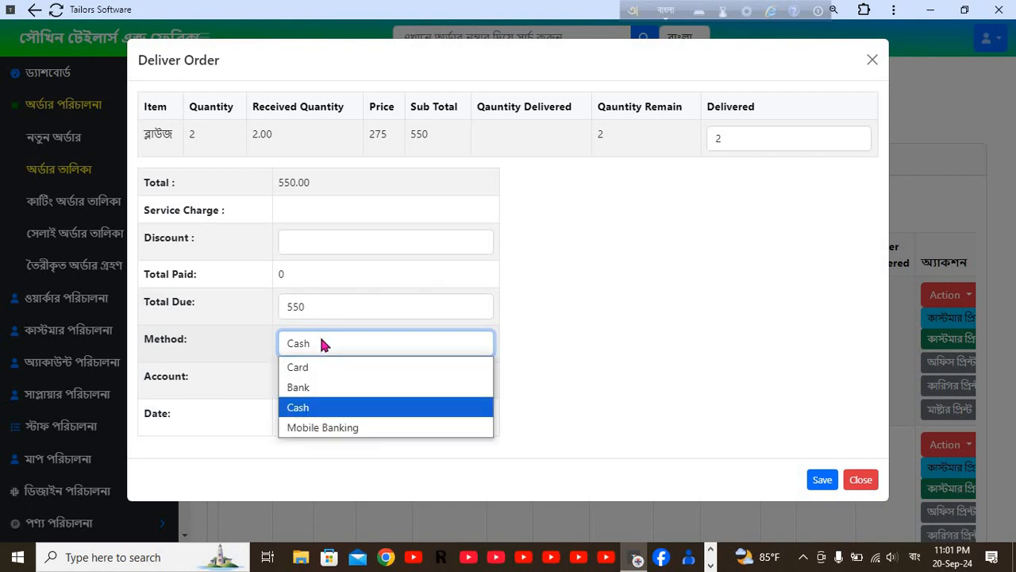
left_click(304, 389)
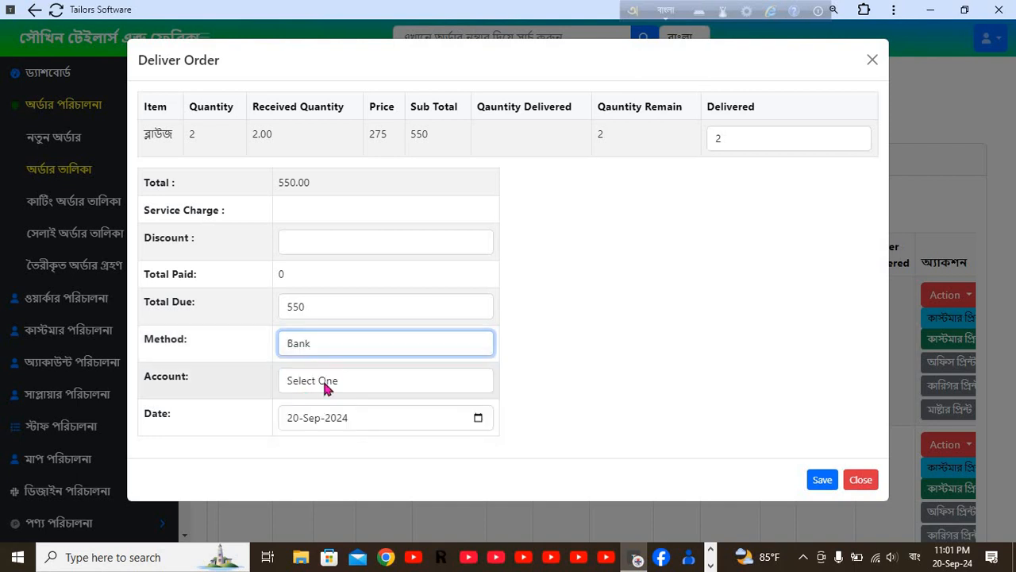
left_click(329, 383)
left_click(327, 383)
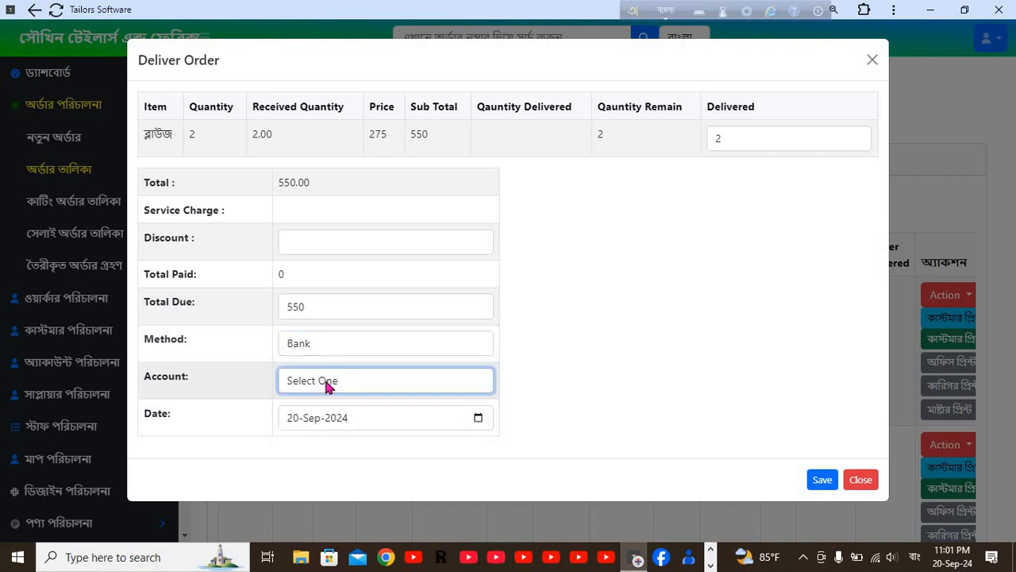
left_click(325, 383)
left_click(314, 341)
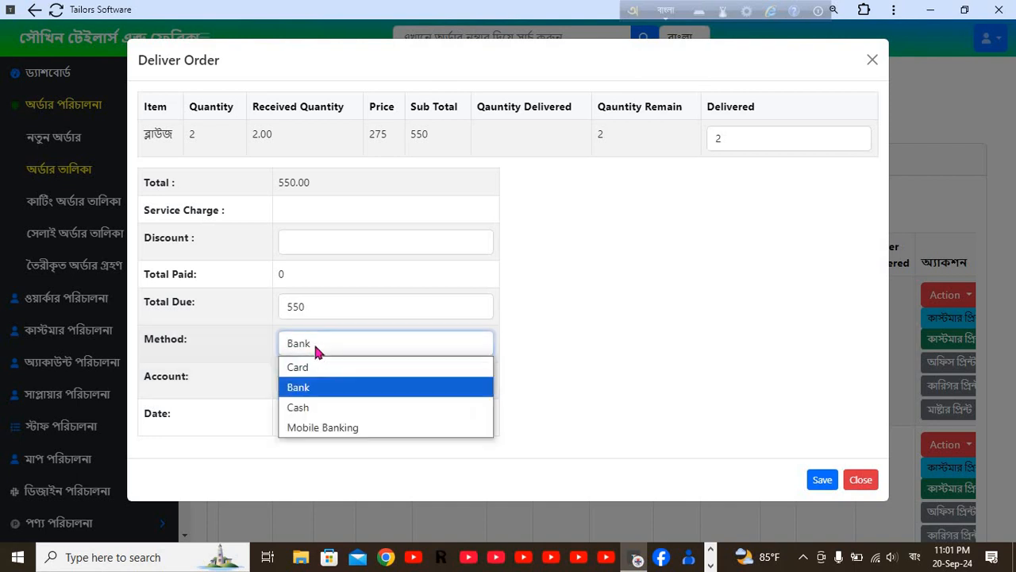
left_click(316, 389)
left_click(334, 382)
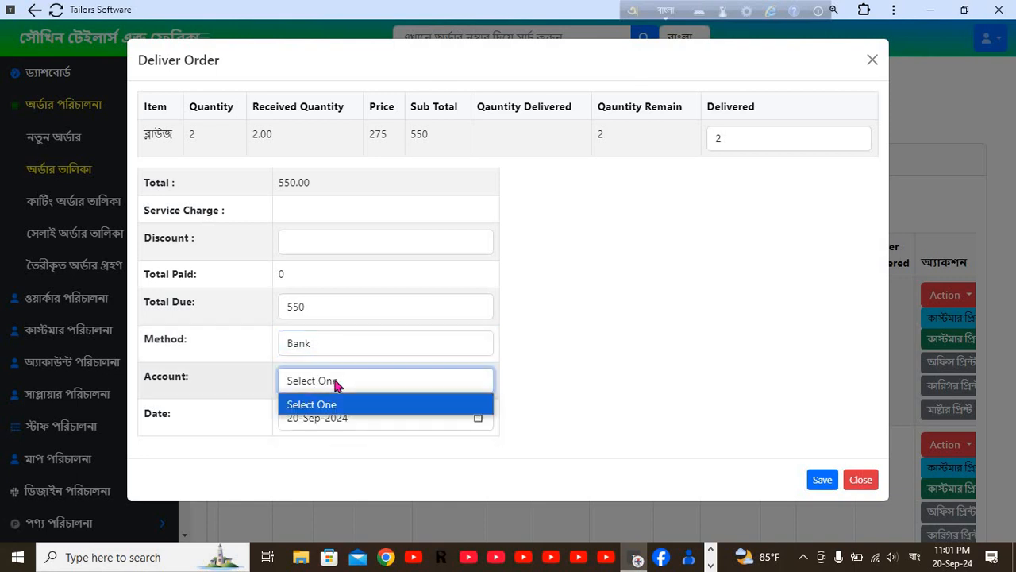
left_click(335, 382)
left_click(334, 381)
left_click(334, 382)
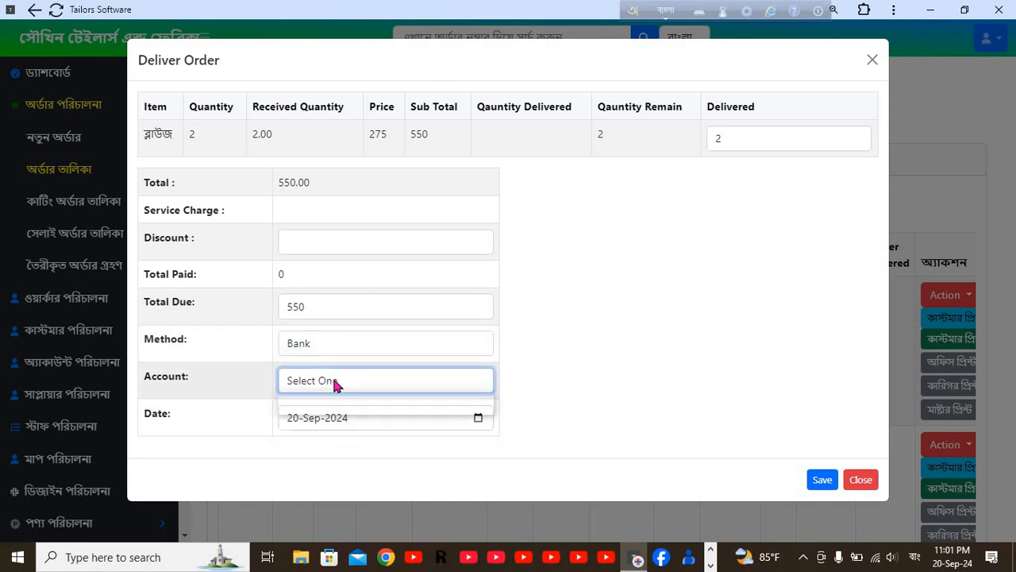
left_click(334, 383)
left_click(326, 342)
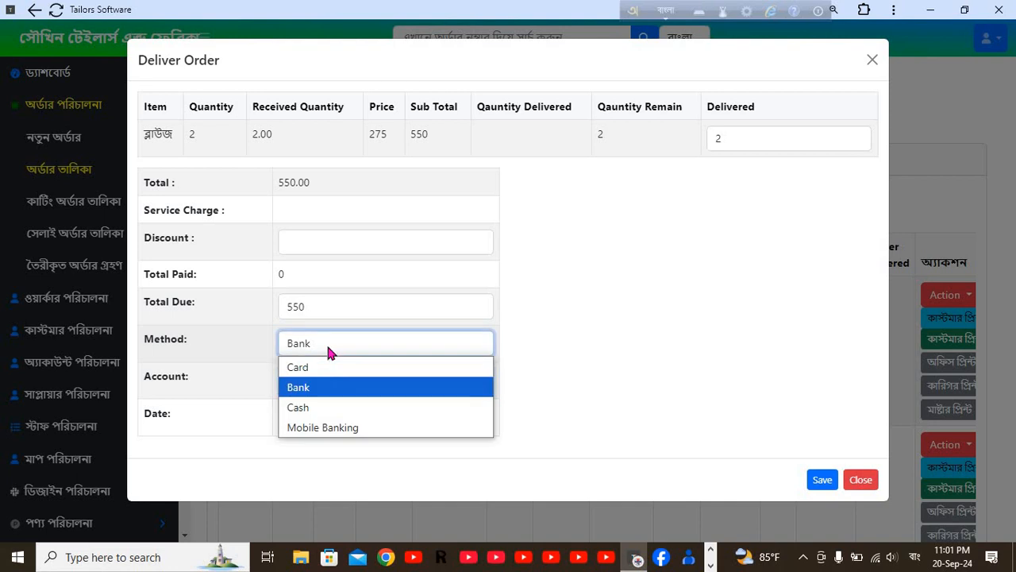
left_click(323, 427)
left_click(343, 381)
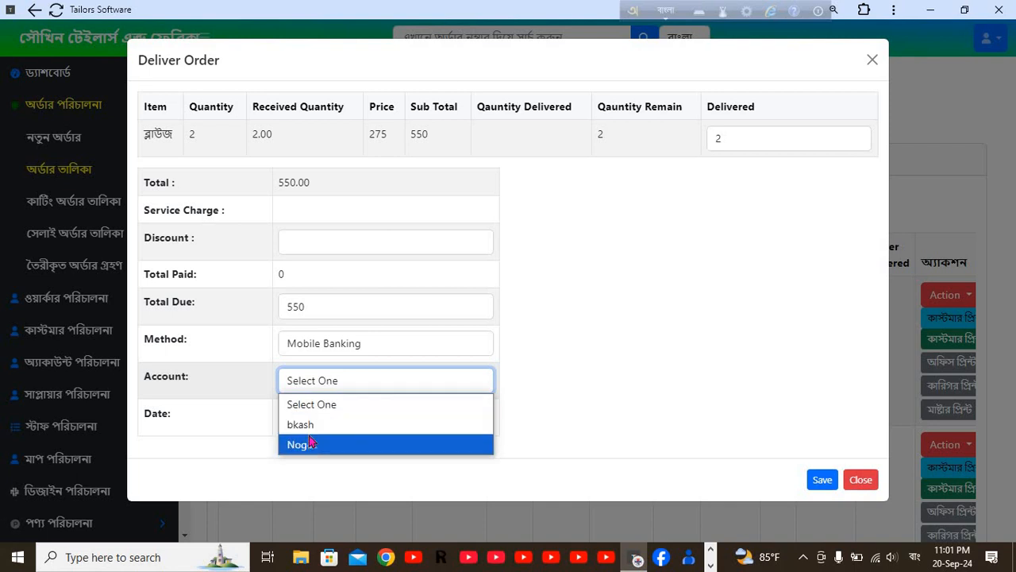
left_click(374, 342)
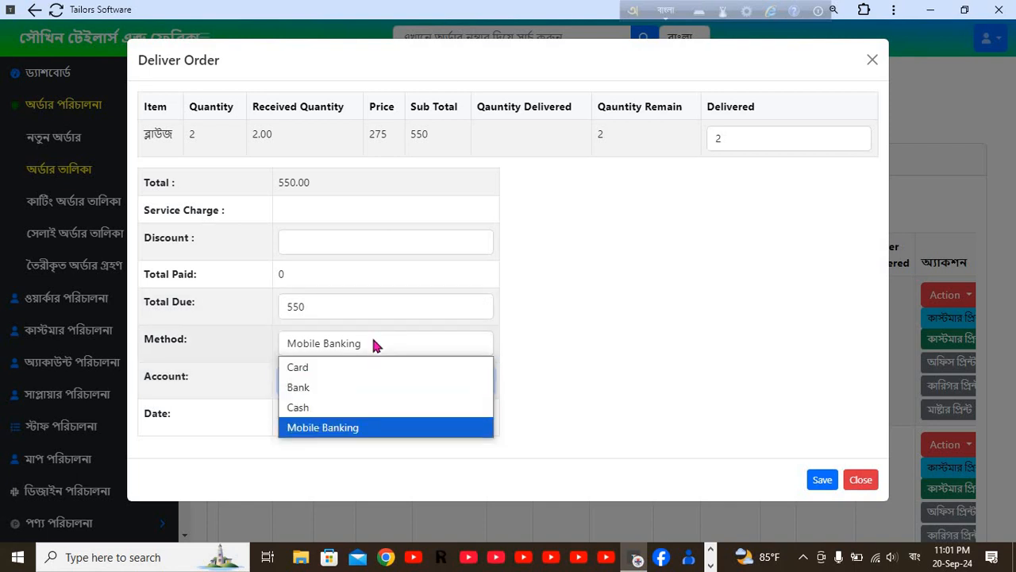
left_click(312, 388)
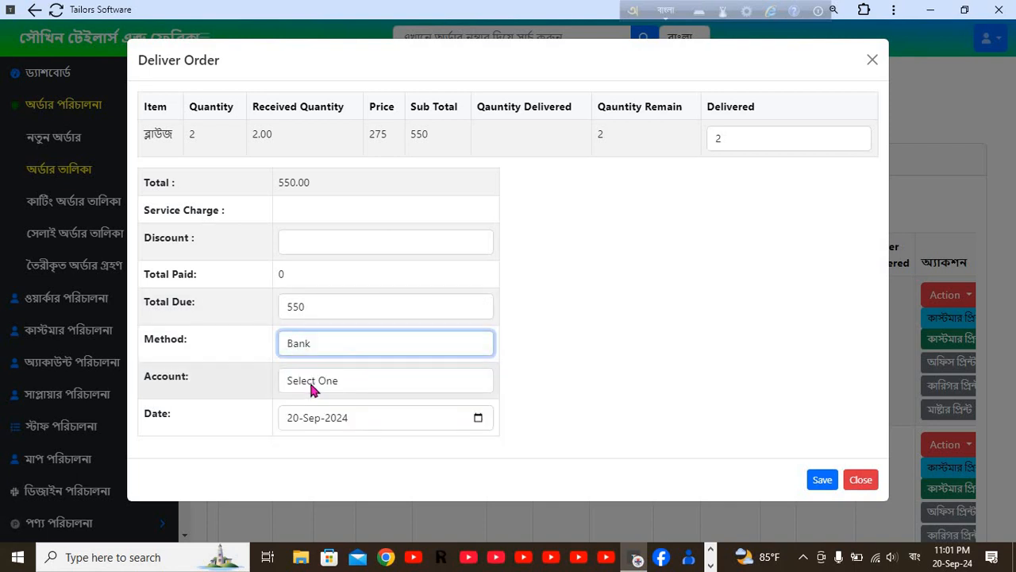
left_click(339, 382)
left_click(339, 382)
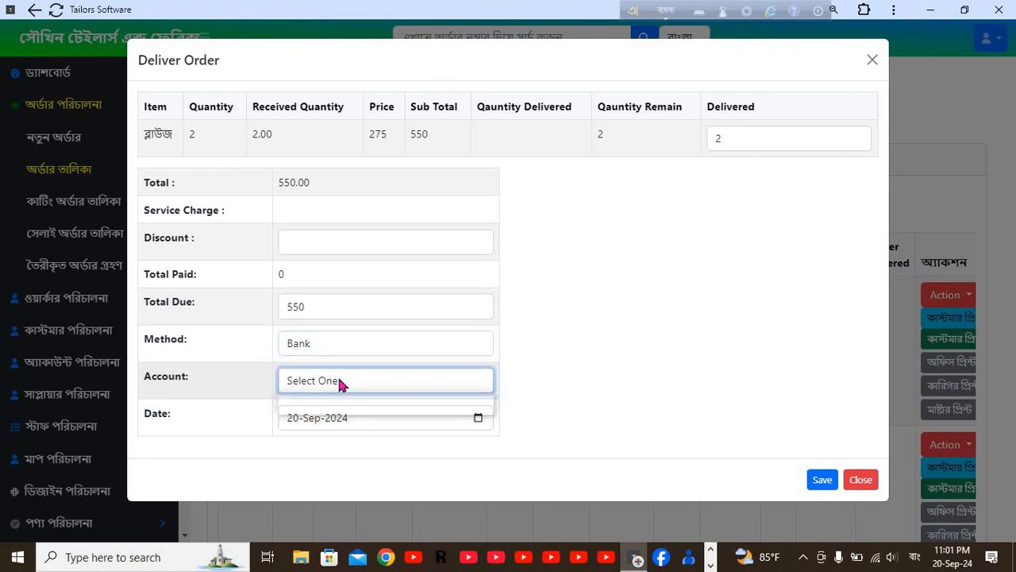
left_click(338, 382)
left_click(338, 381)
left_click(340, 343)
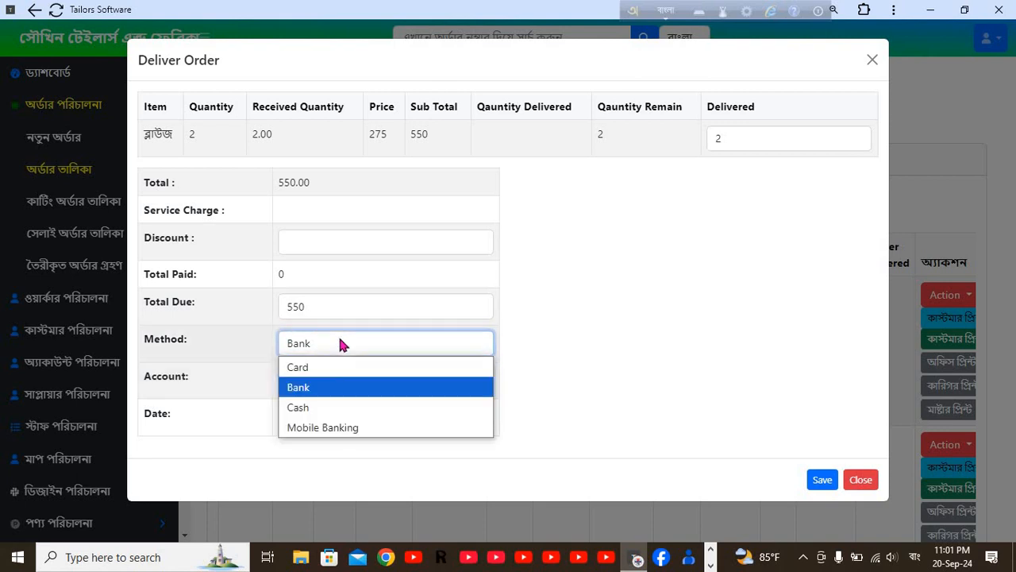
Receive the full 550 by Mobile Banking into the bkash account and save the delivery.
left_click(328, 429)
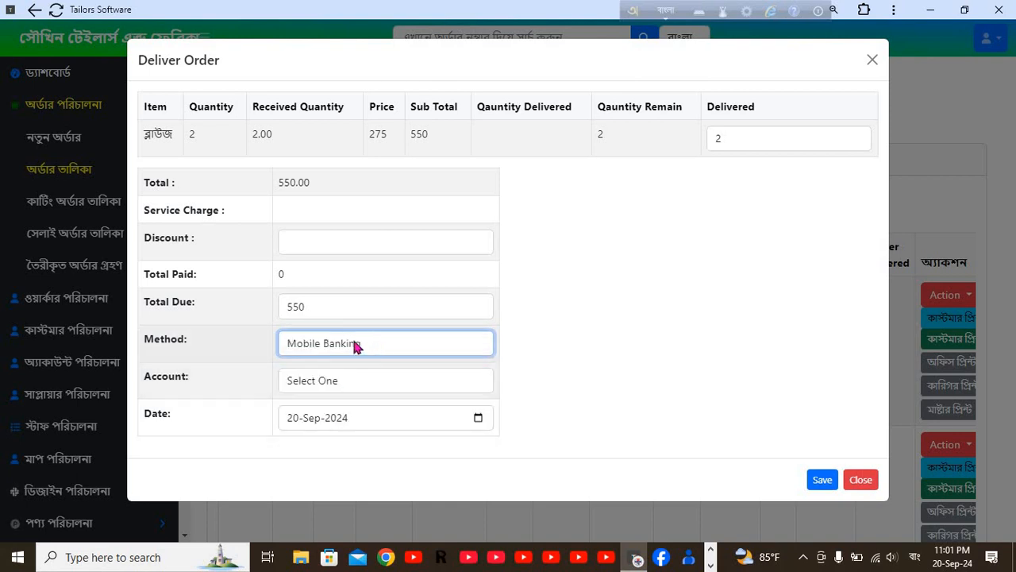
left_click(333, 386)
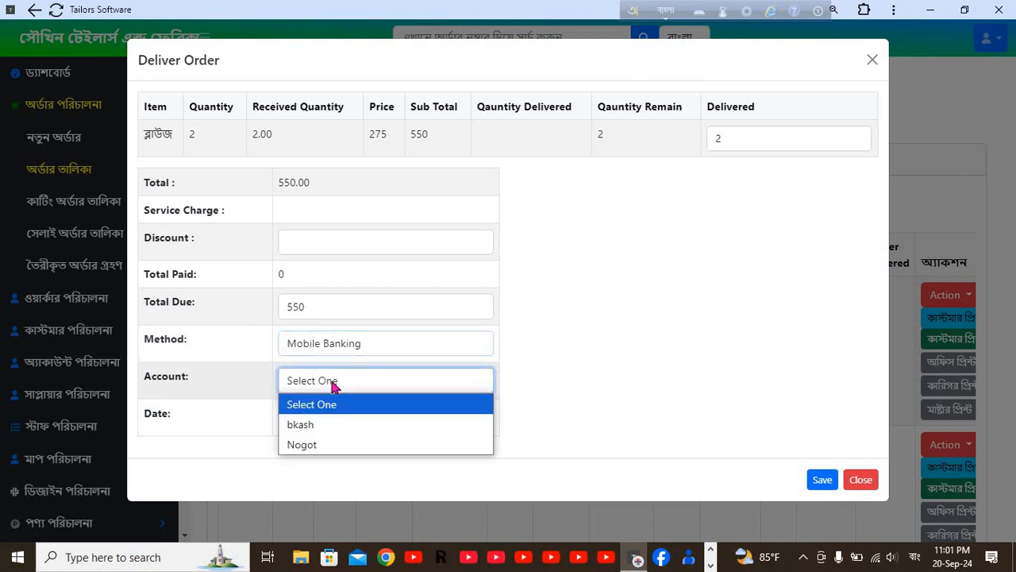
left_click(308, 425)
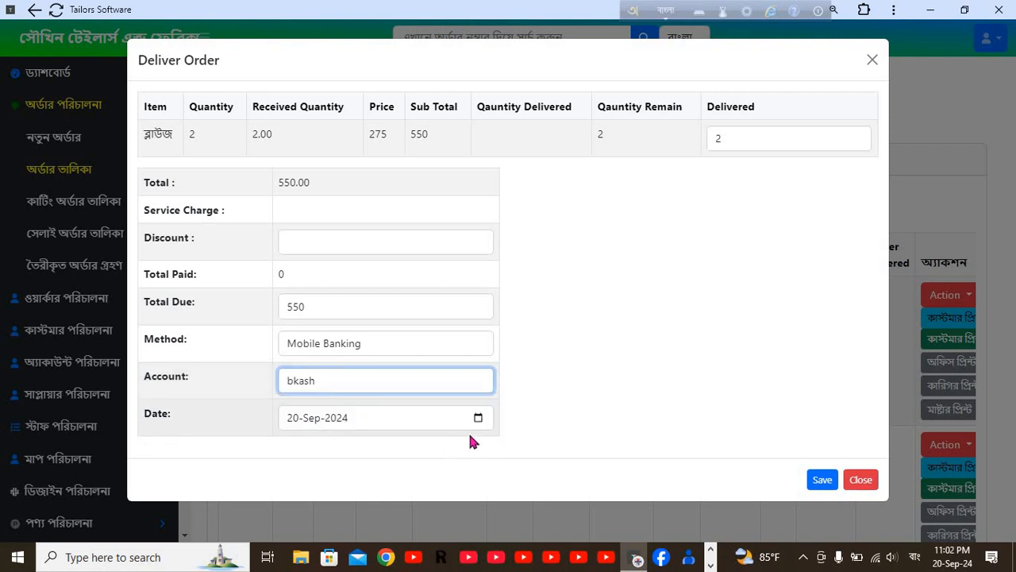
left_click(823, 481)
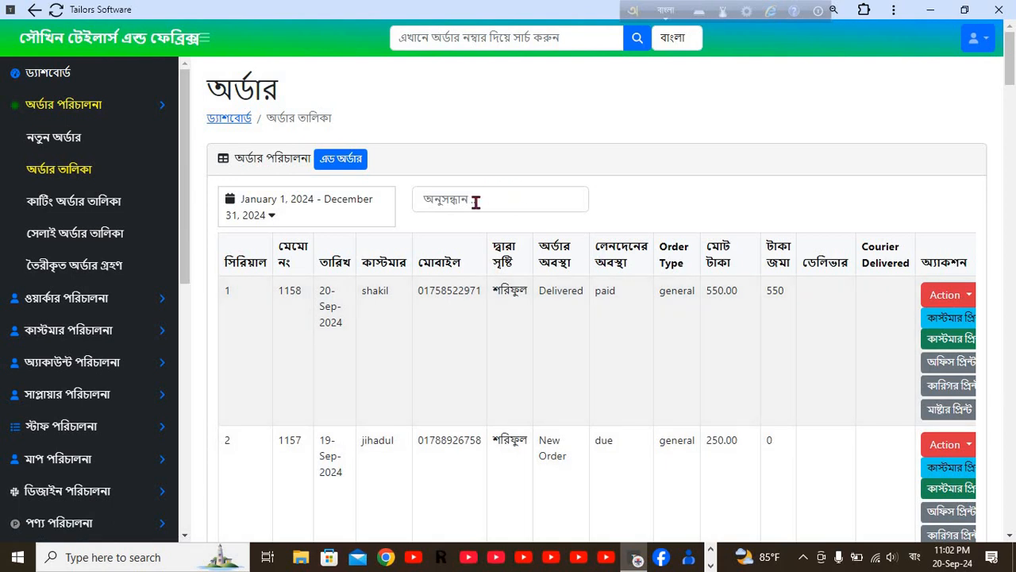
Search the order list by the customer's mobile number, leaving delivered memo 1067 for 140.00.
left_click(475, 200)
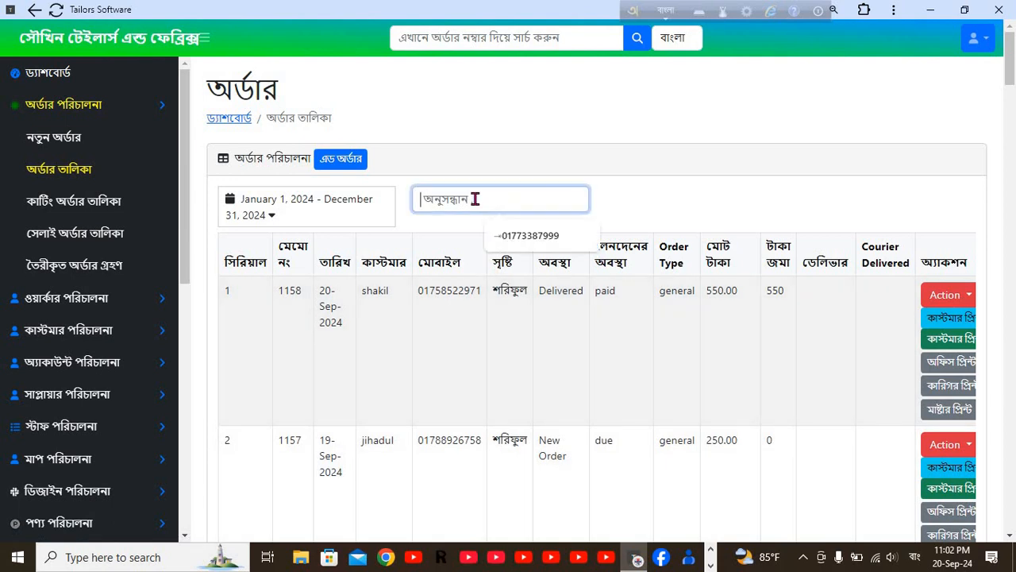
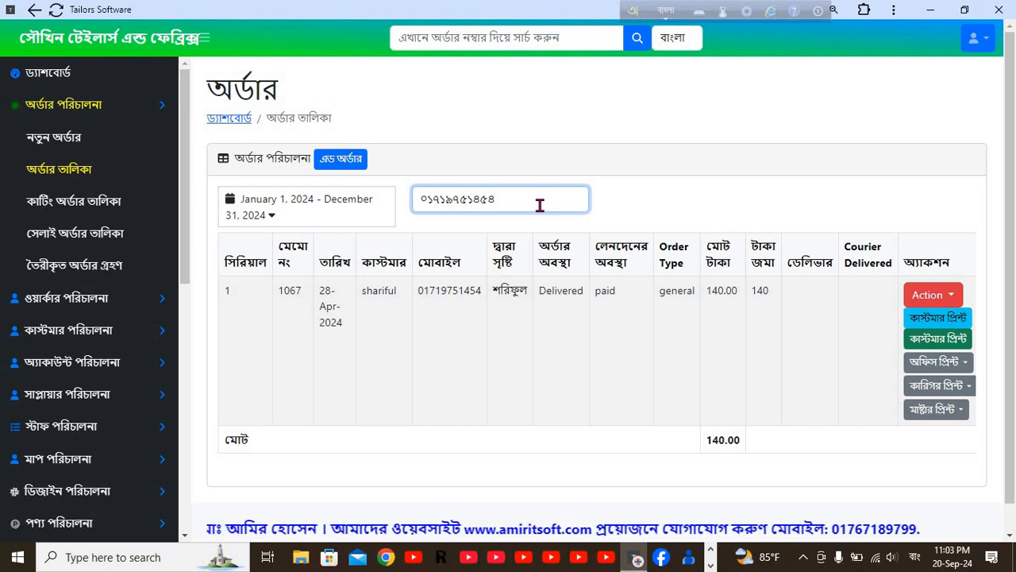
key("F12")
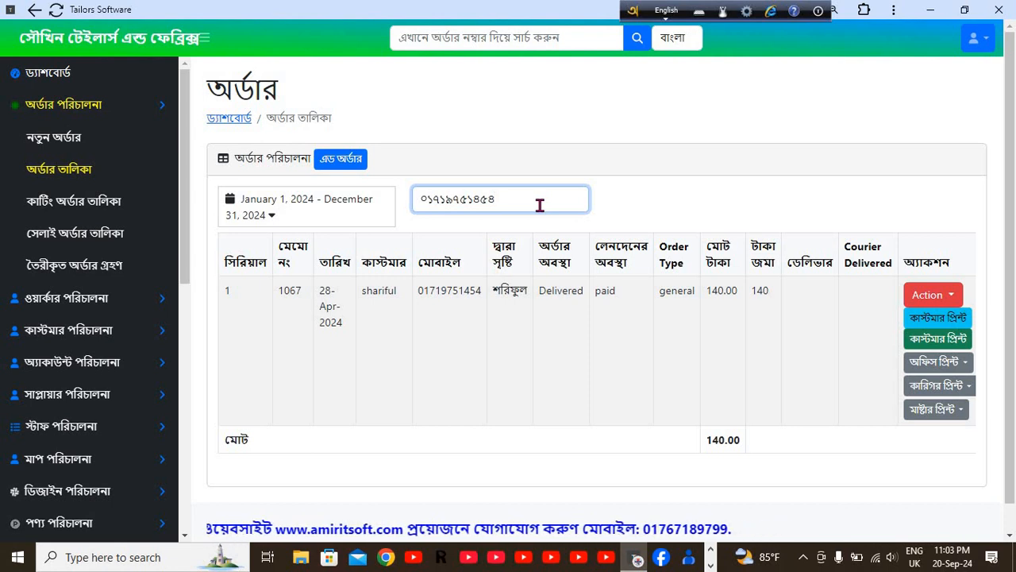
left_click(651, 127)
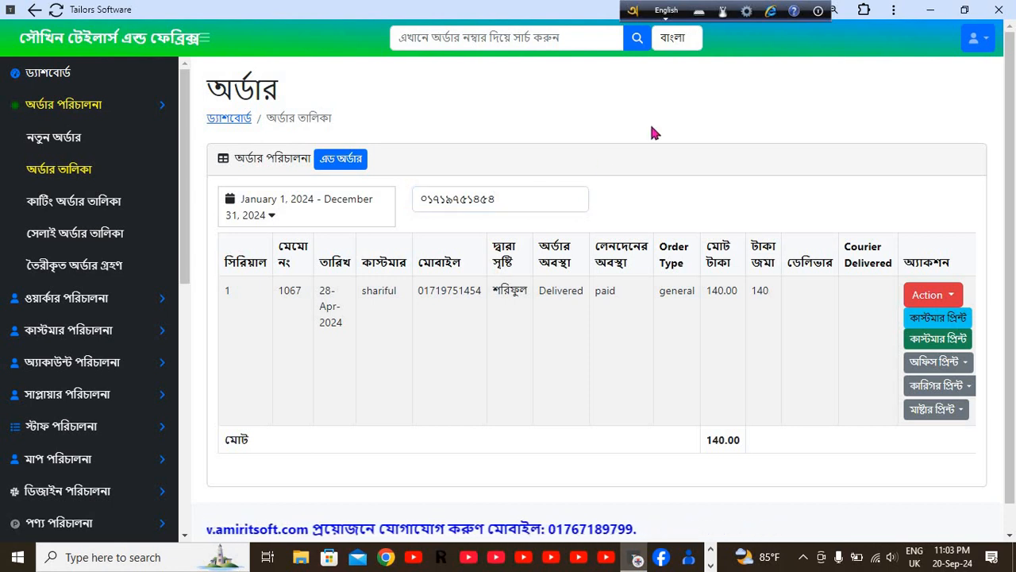